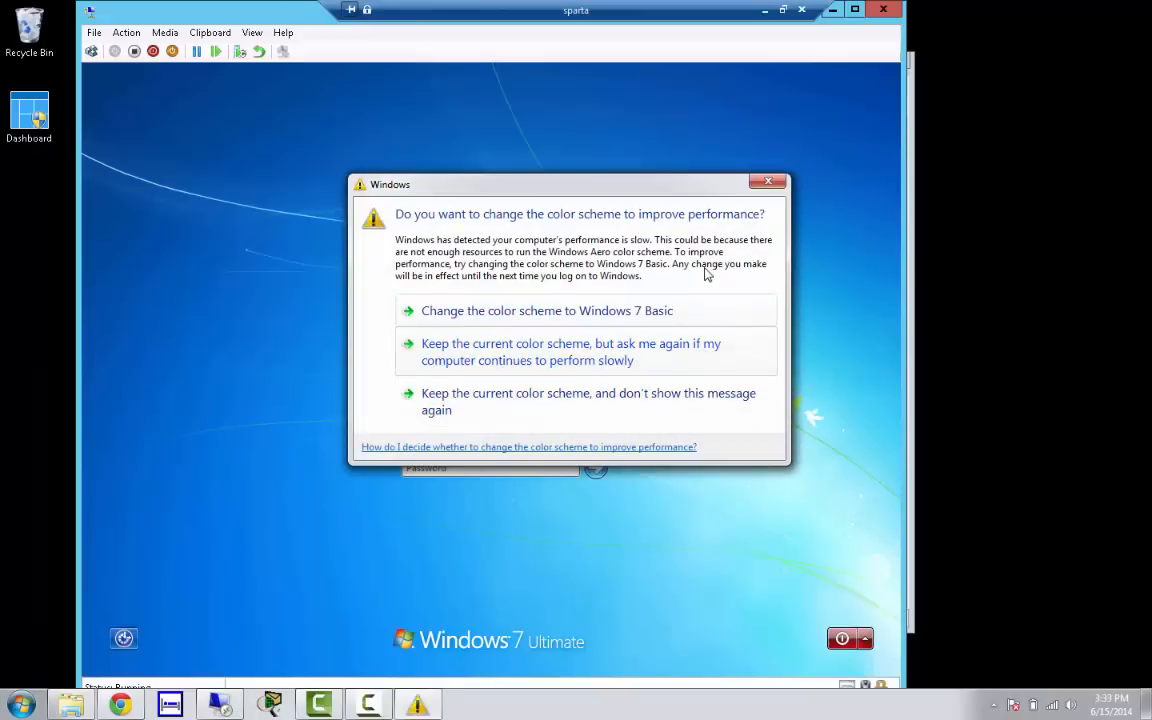
# Keep the current colour scheme and stop the slow-performance warning from showing again
pyautogui.click(546, 392)
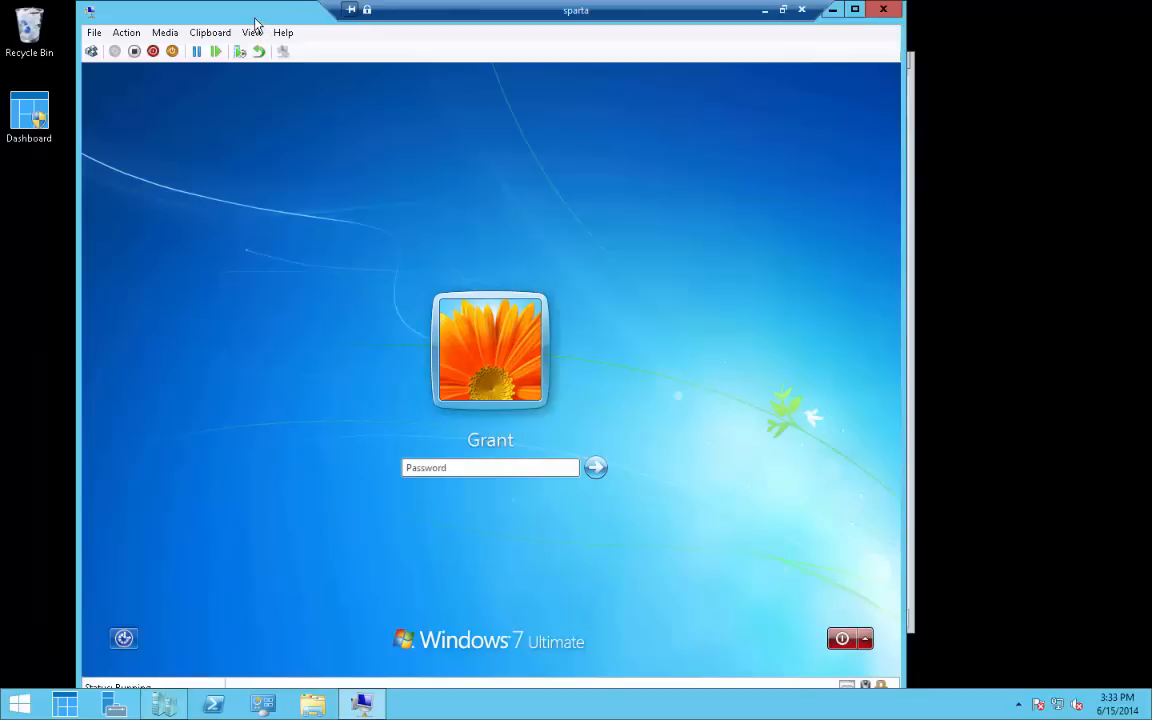
# Log in to the Windows 7 account by entering the account password
pyautogui.click(424, 471)
pyautogui.write('Pa$$w0rd')
pyautogui.press('Return')
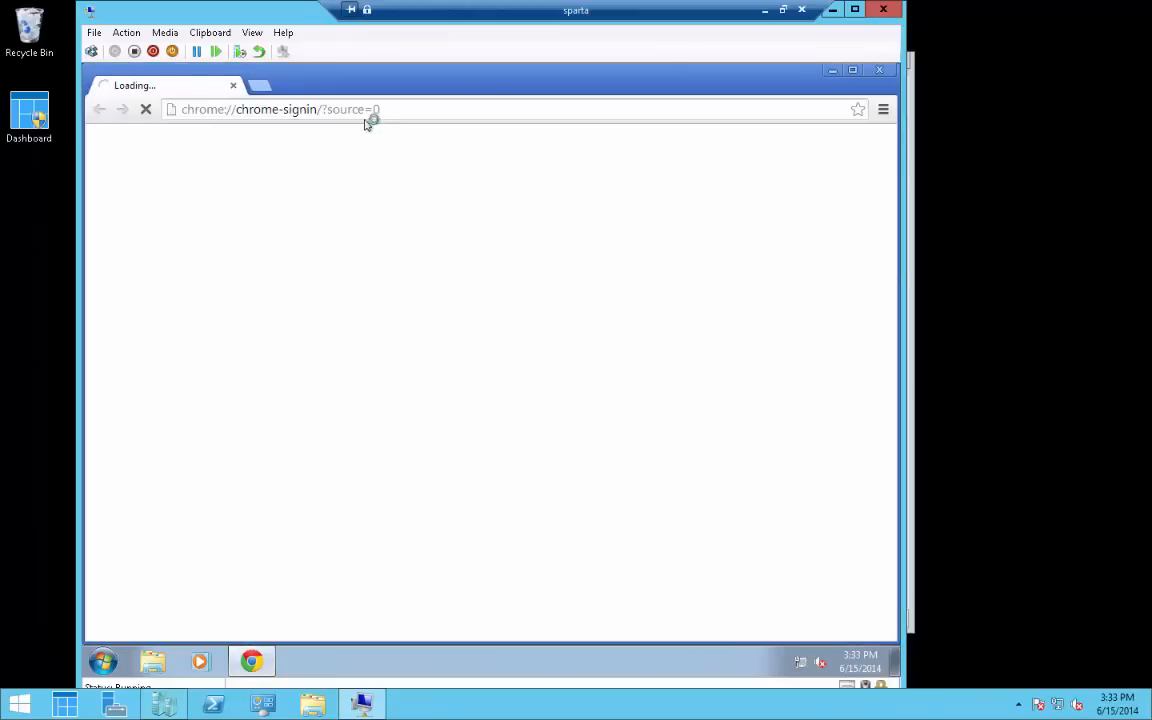
# Search the web for 'reboot restore rx' and open the Horizon DataSys result
pyautogui.click(366, 112)
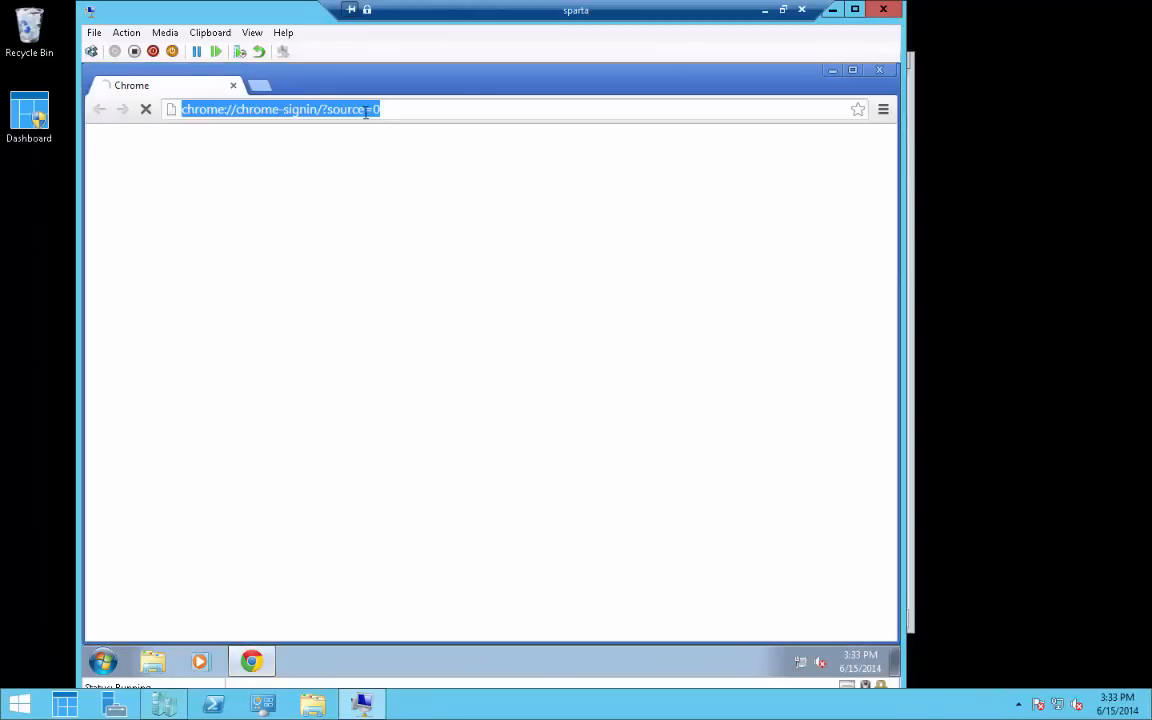
pyautogui.write('reboot rest')
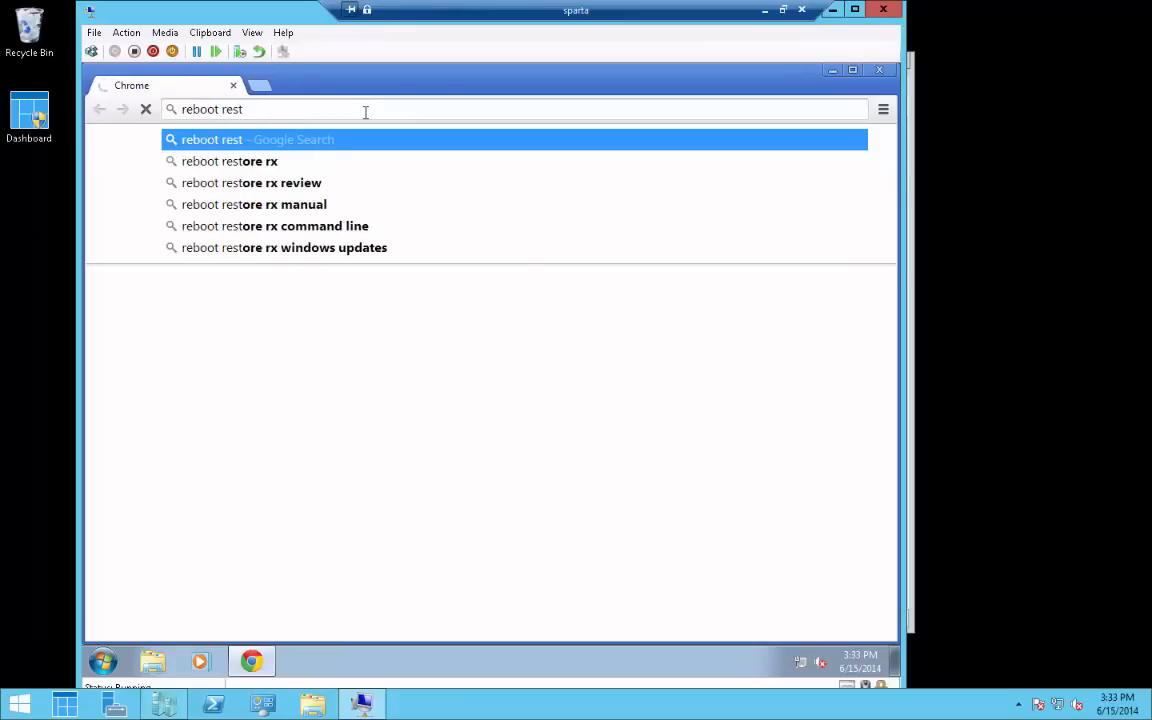
pyautogui.press('Down')
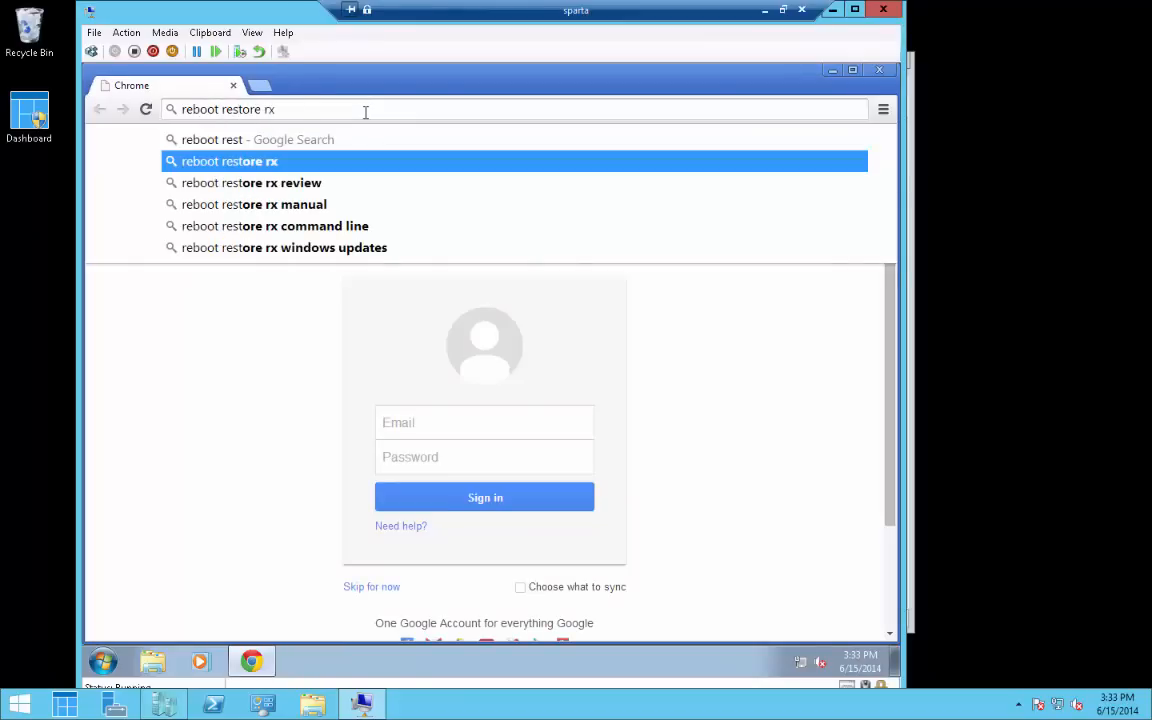
pyautogui.press('Return')
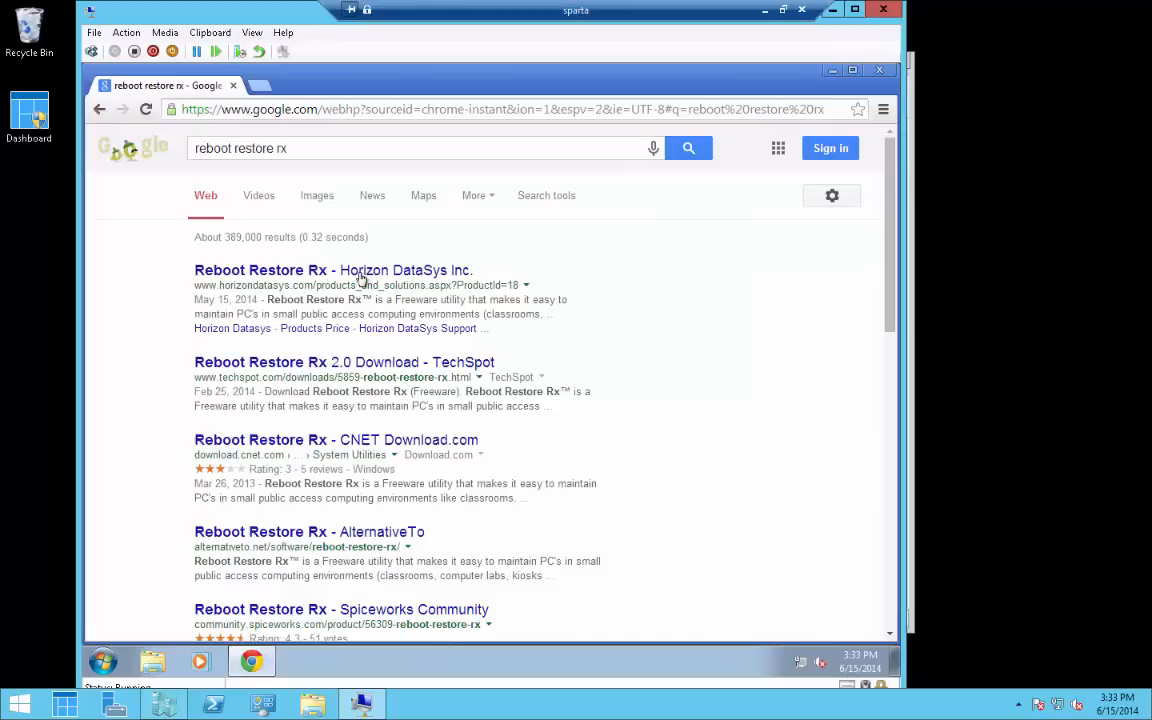
pyautogui.click(354, 273)
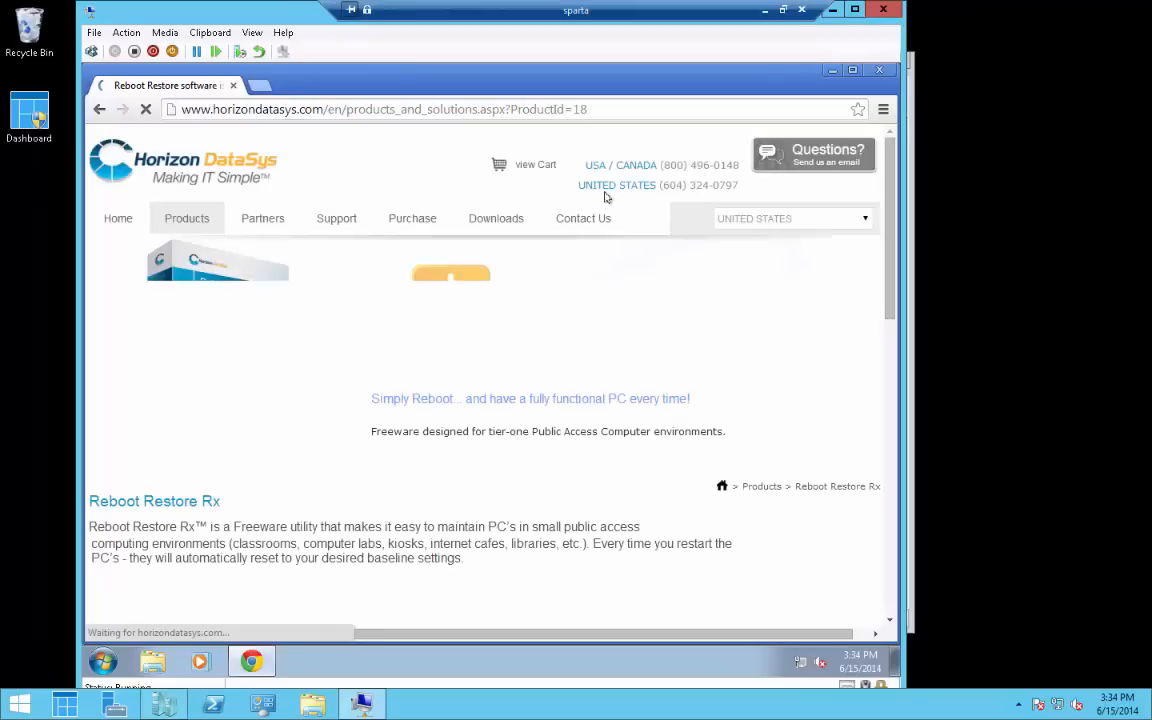
# Go to Downloads & Trials and scroll down to the Reboot Restore Rx 2.0 row
pyautogui.moveTo(483, 225)
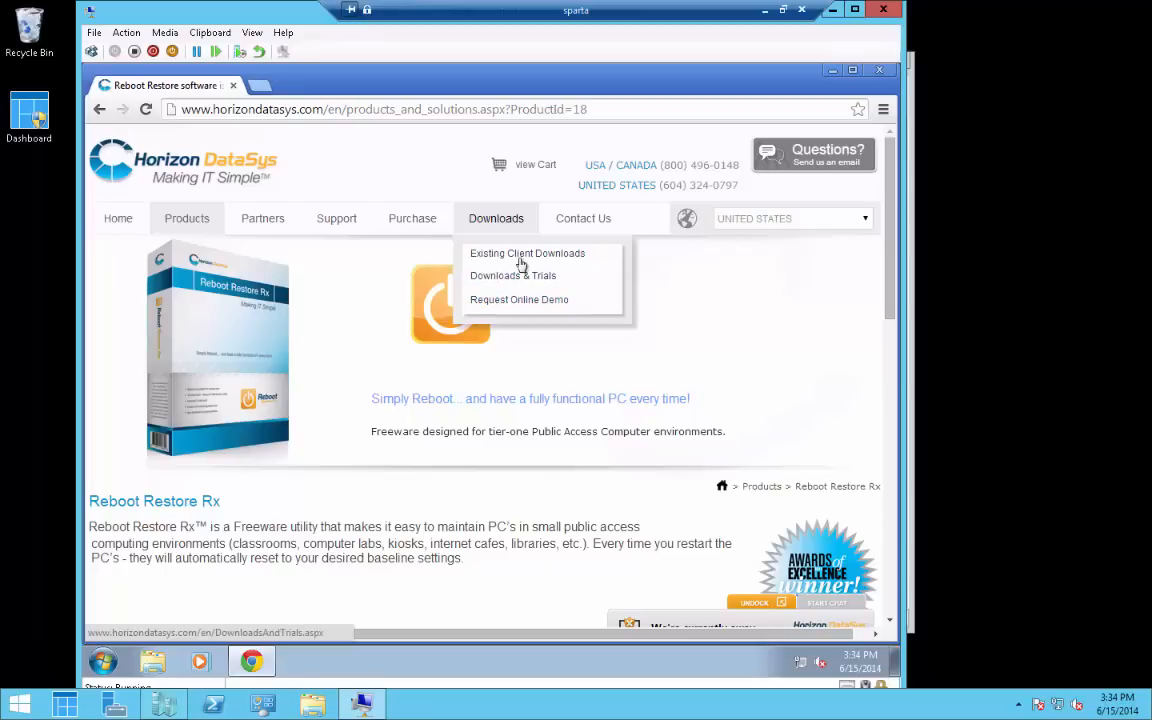
pyautogui.click(520, 277)
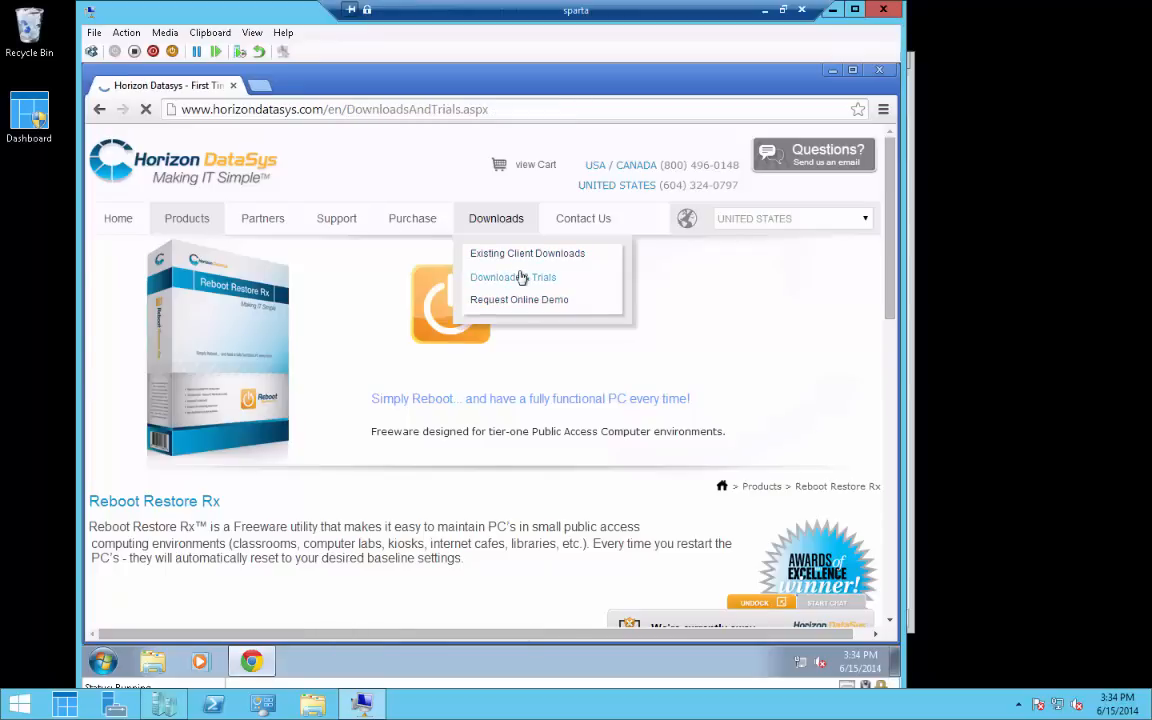
pyautogui.scroll(-3, 520, 277)
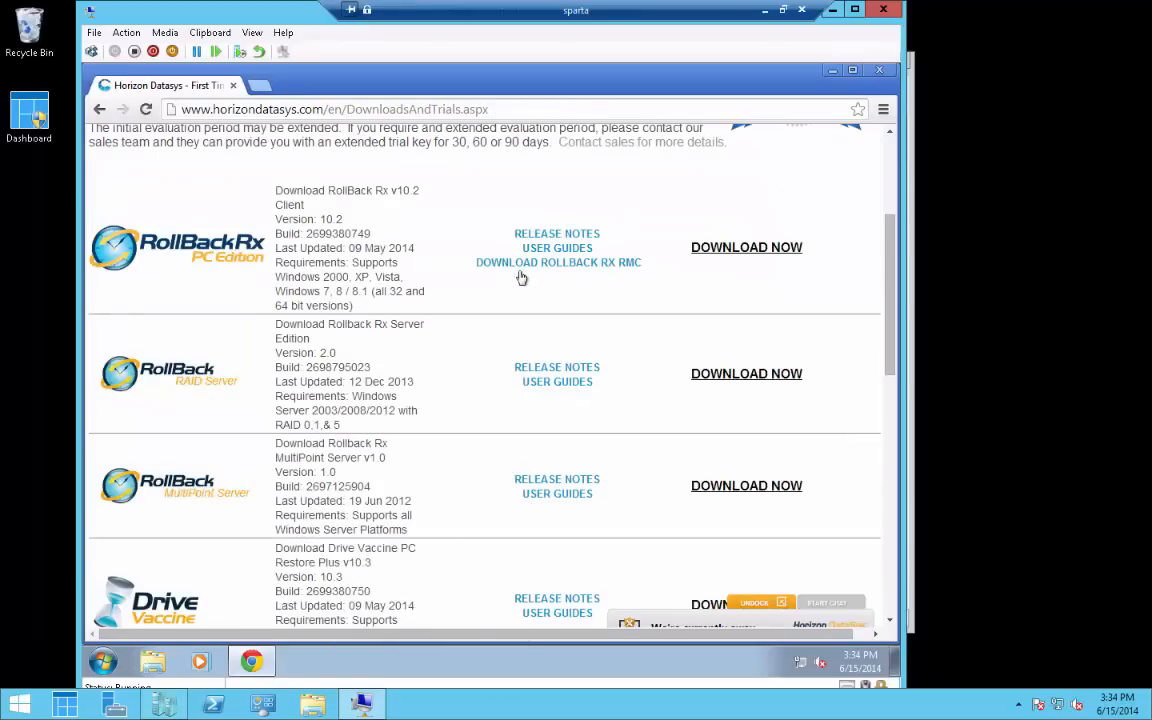
pyautogui.scroll(-5, 455, 316)
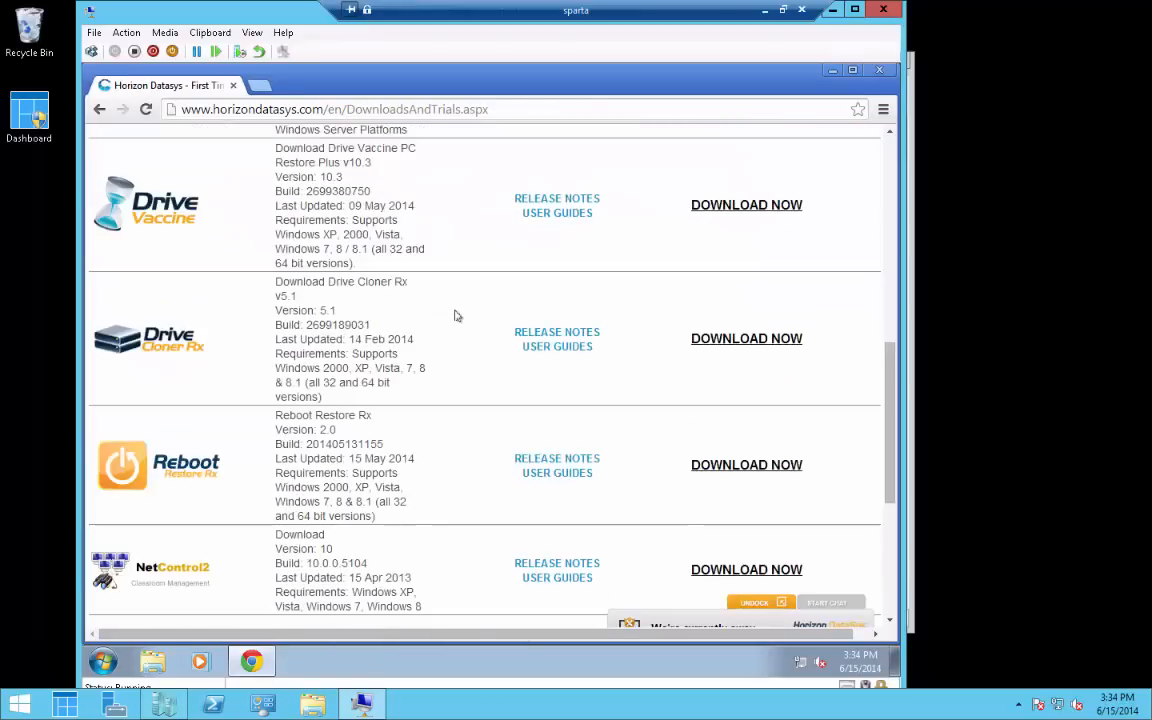
pyautogui.scroll(-2, 455, 316)
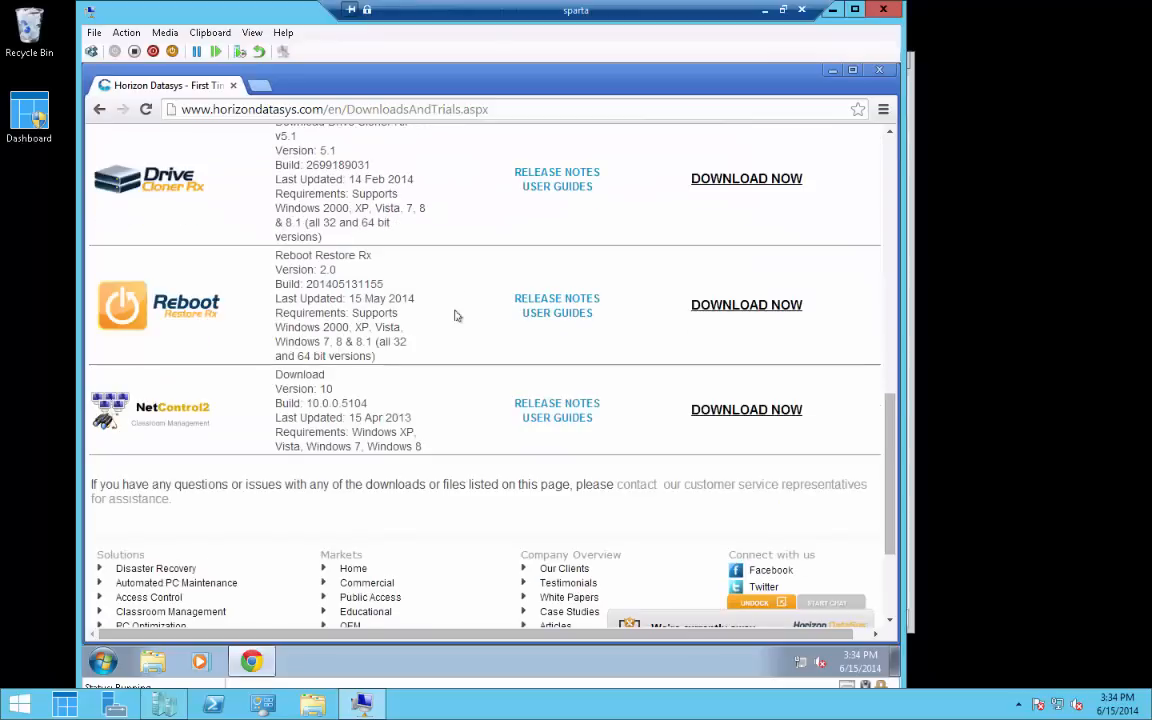
# Download RebootRestoreRx.exe and show it in its Downloads folder
pyautogui.click(737, 307)
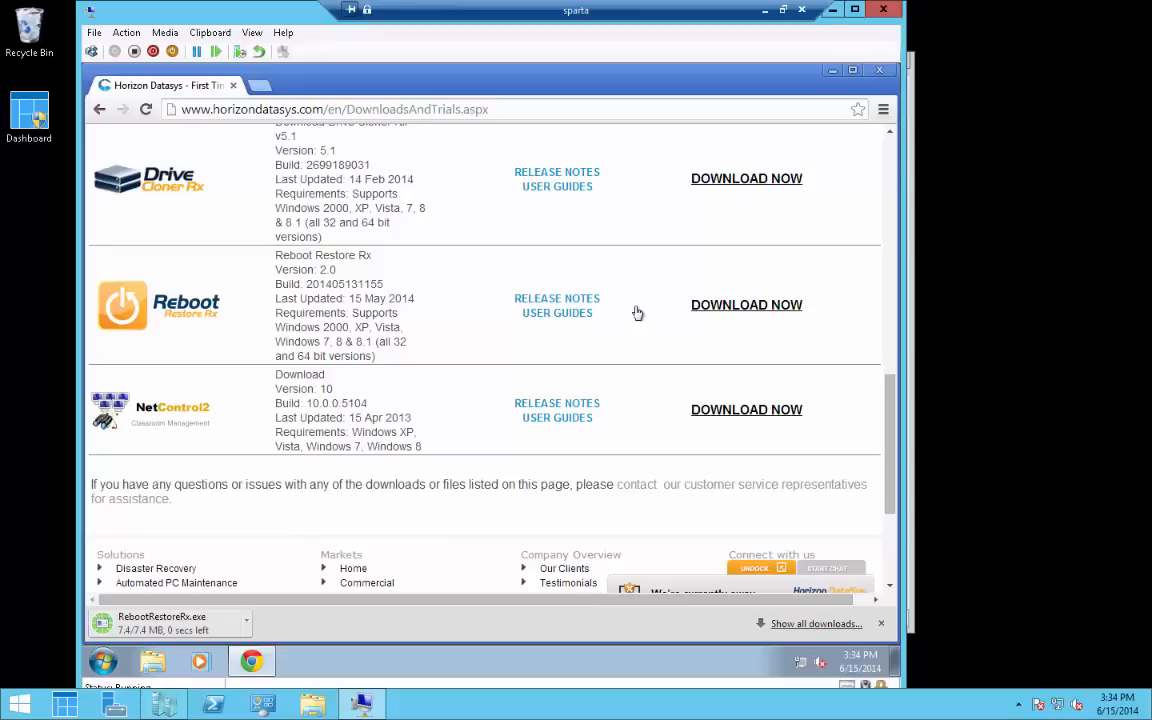
pyautogui.click(247, 632)
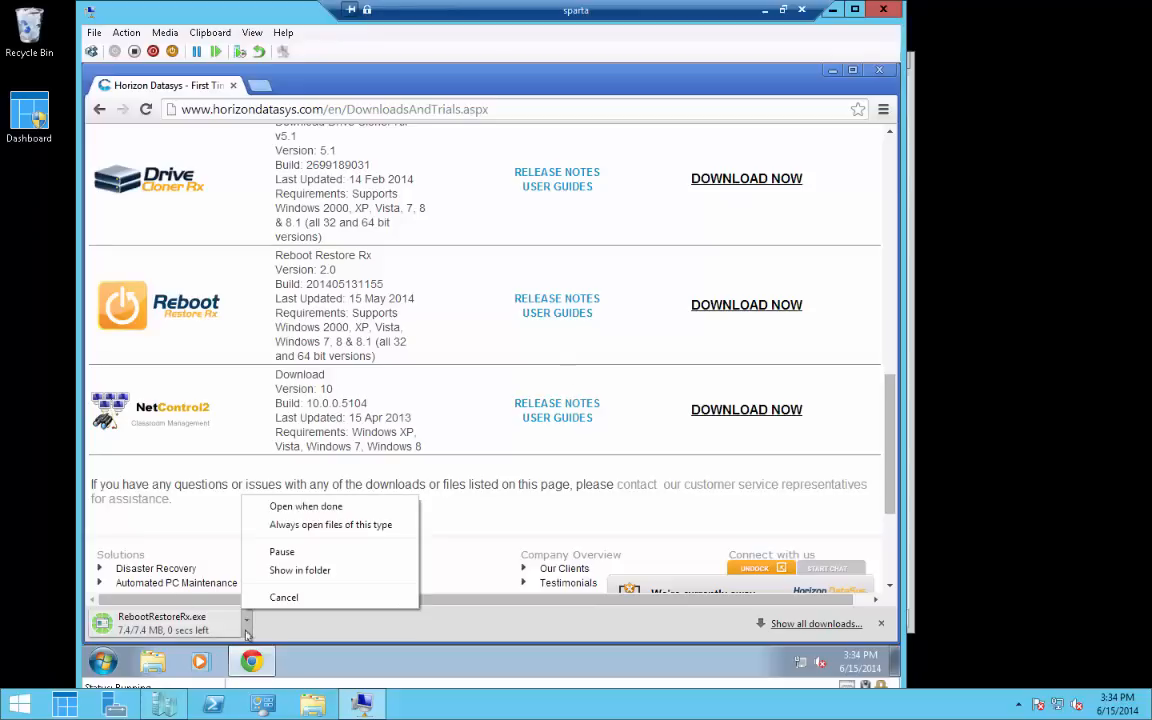
pyautogui.click(301, 571)
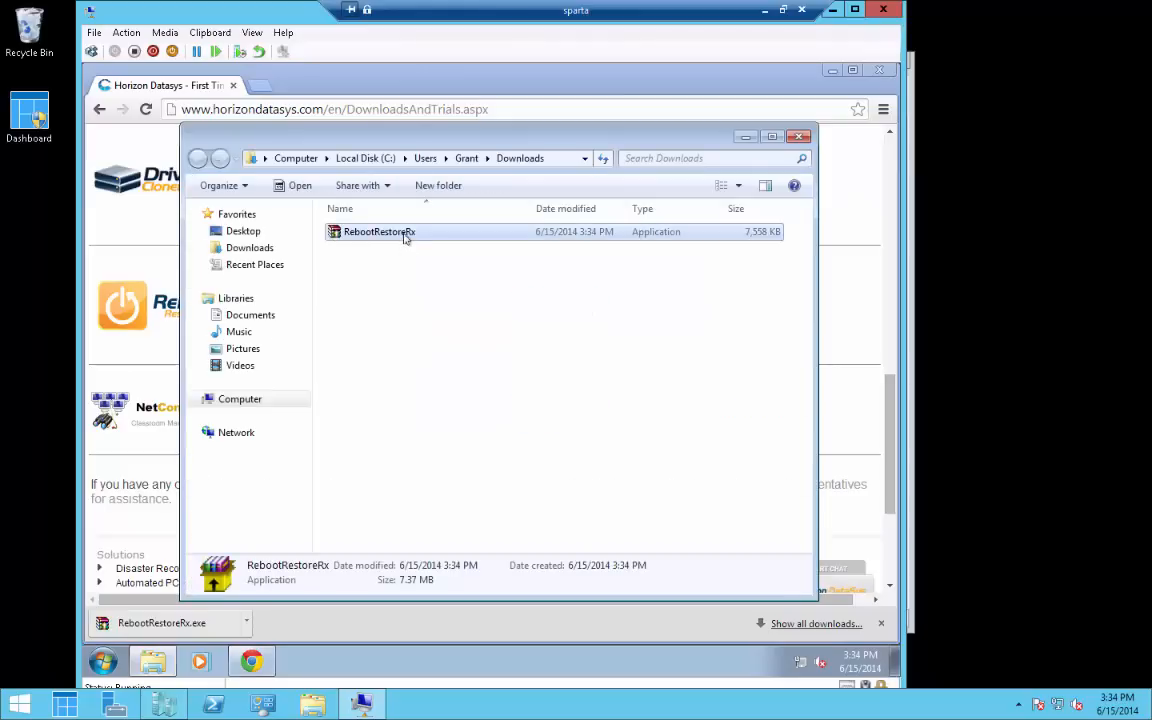
# Run the RebootRestoreRx installer, then minimize Explorer and Chrome to reveal the desktop
pyautogui.doubleClick(405, 235)
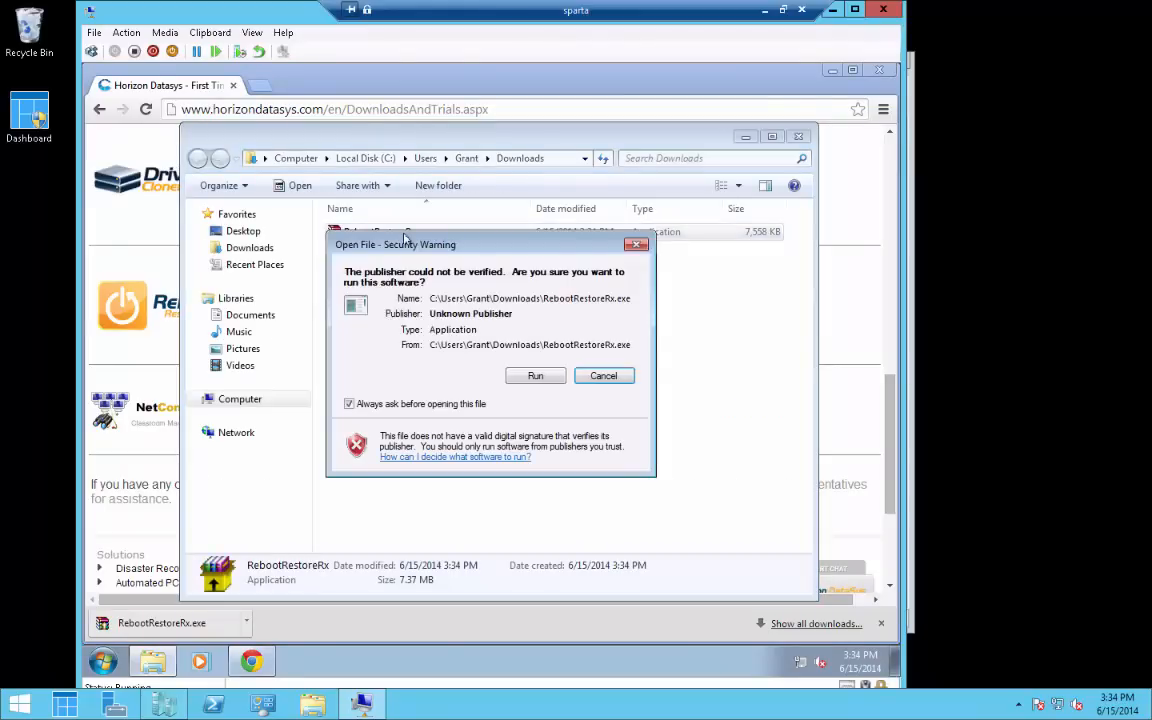
pyautogui.click(533, 376)
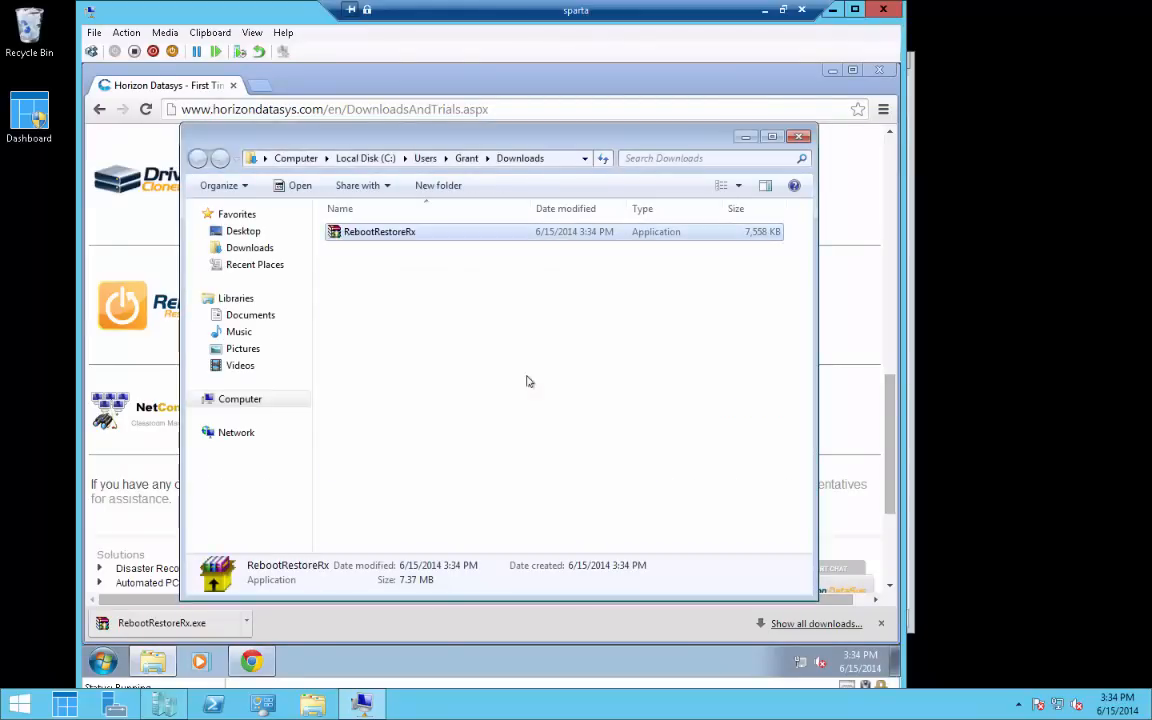
pyautogui.click(745, 137)
pyautogui.click(831, 70)
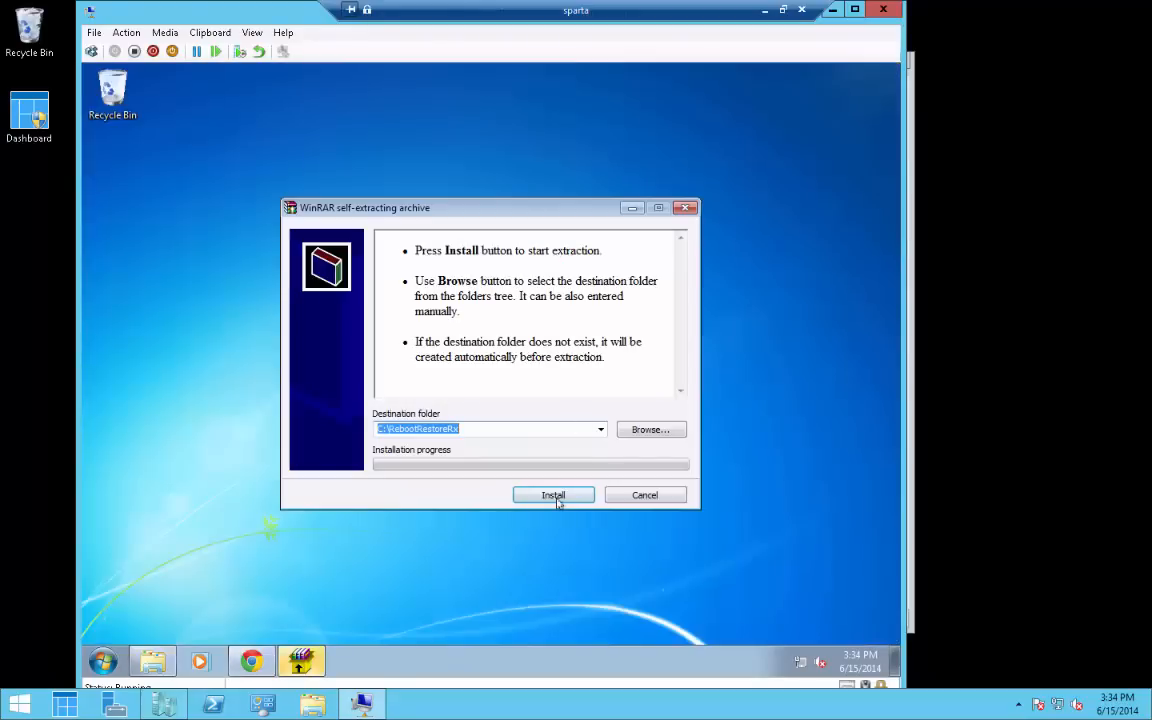
# Extract the archive into C:\RebootRestoreRx and approve the User Account Control prompt
pyautogui.click(556, 499)
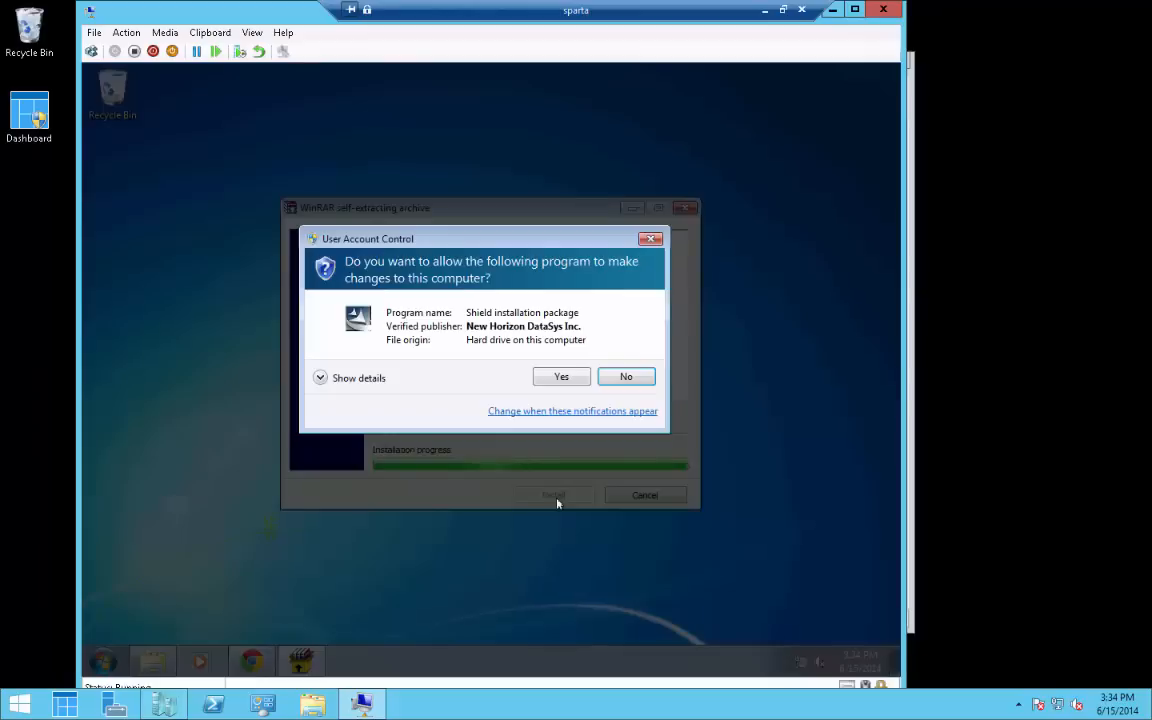
pyautogui.click(560, 379)
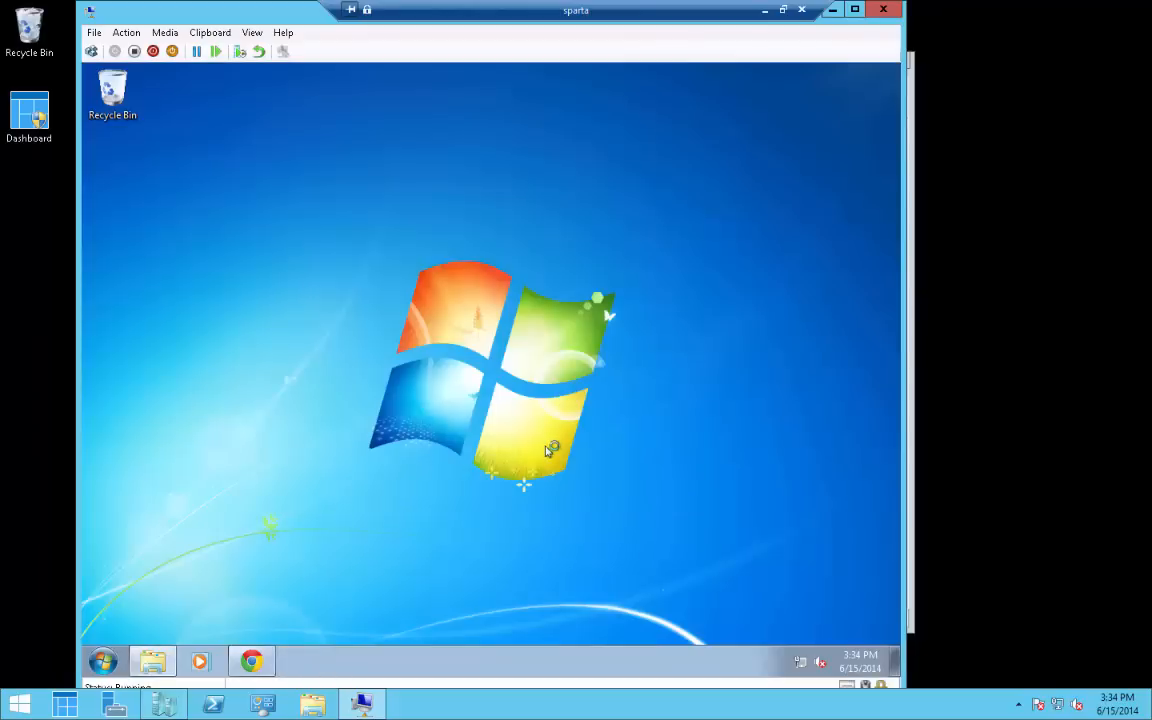
# Install Reboot Restore Rx 2.0 with default language, licence accepted, drive C: protected, then restart
pyautogui.click(505, 394)
pyautogui.click(580, 496)
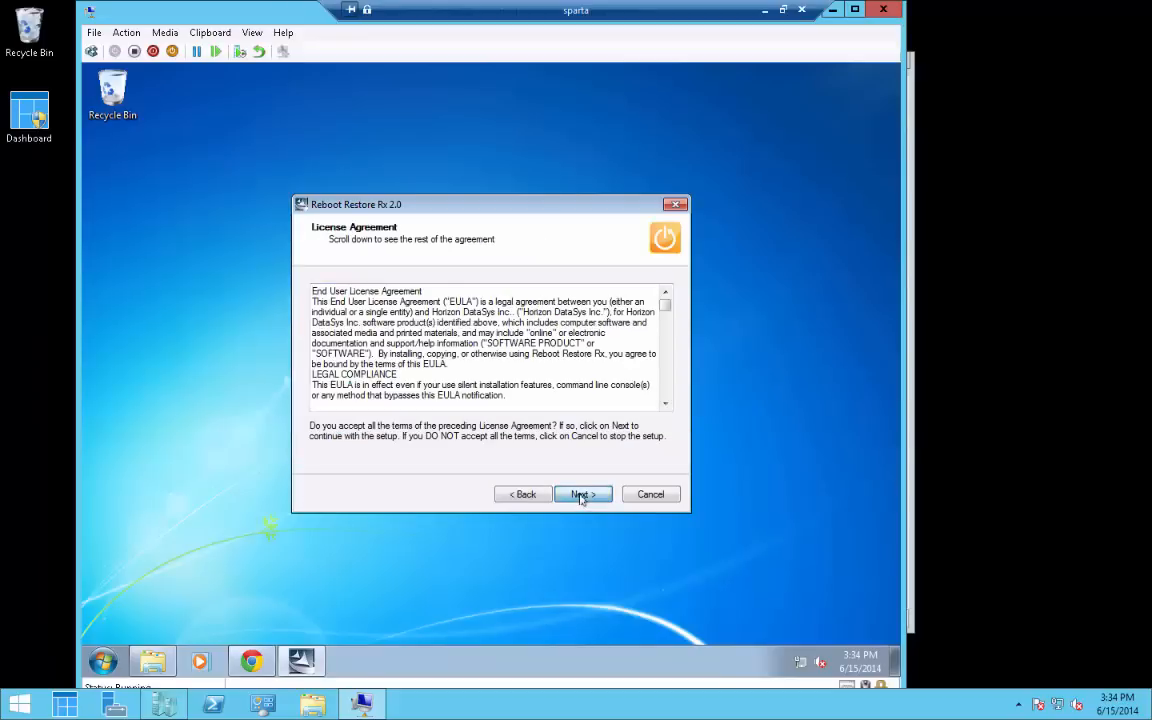
pyautogui.click(583, 497)
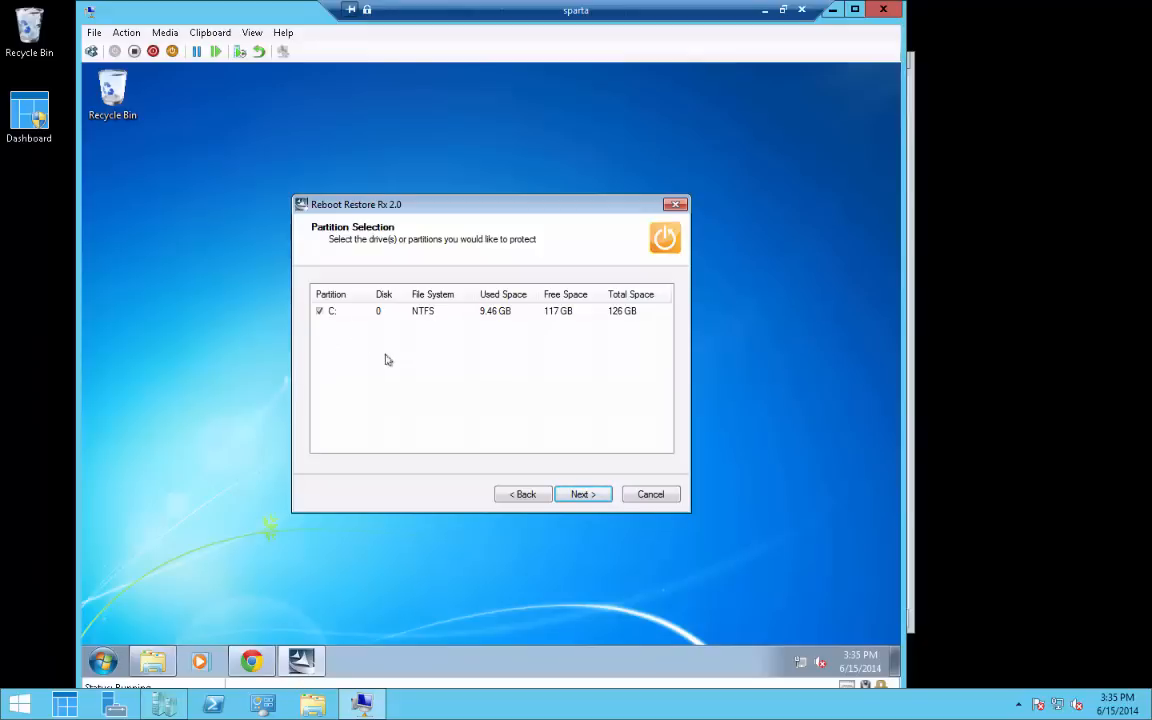
pyautogui.click(581, 495)
pyautogui.click(581, 495)
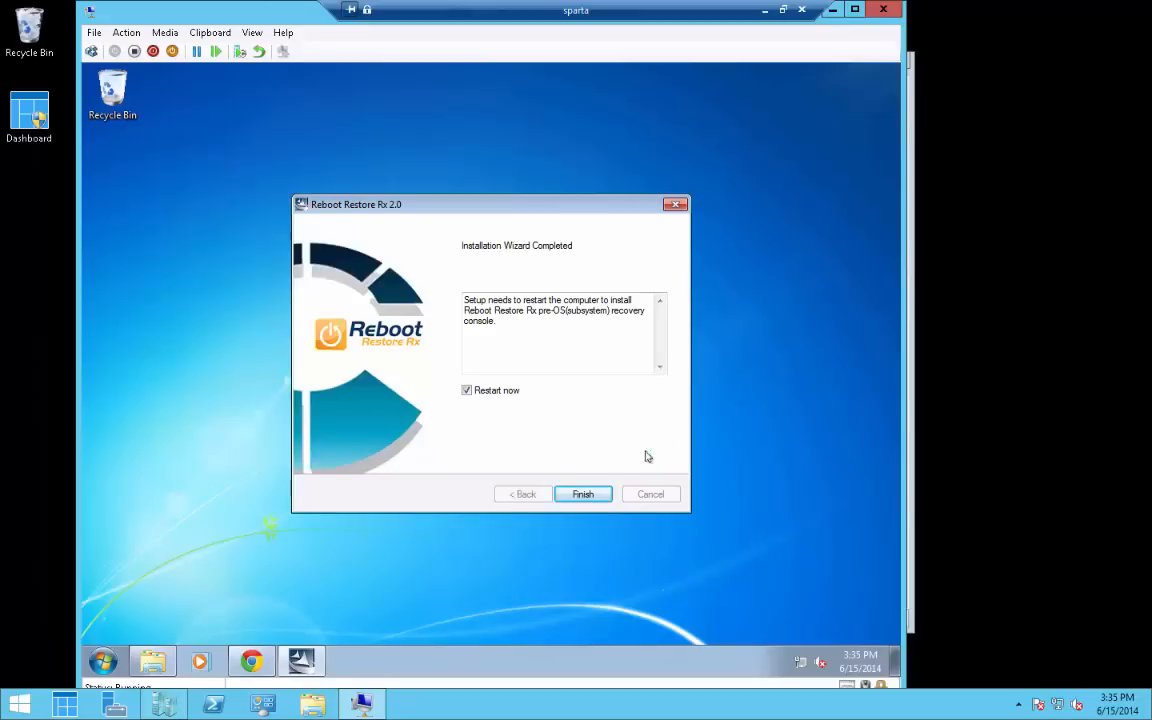
pyautogui.click(580, 495)
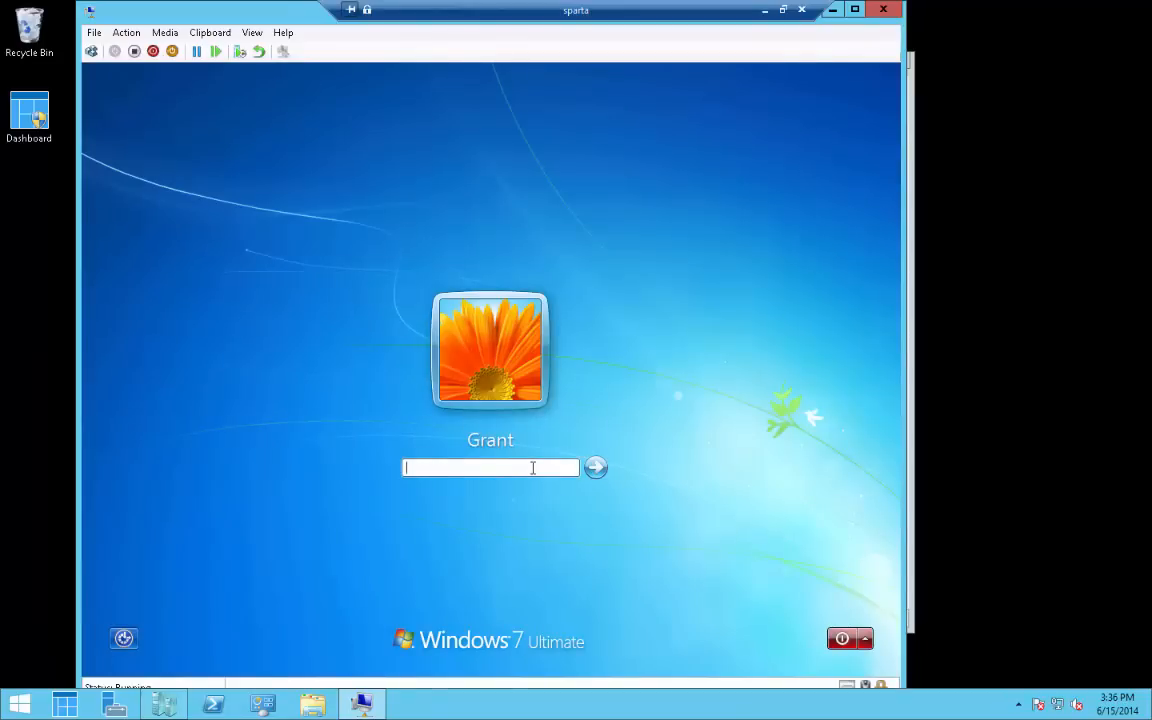
# Sign in to the Windows 7 VM with the account password
pyautogui.write('***********')
pyautogui.press('Return')
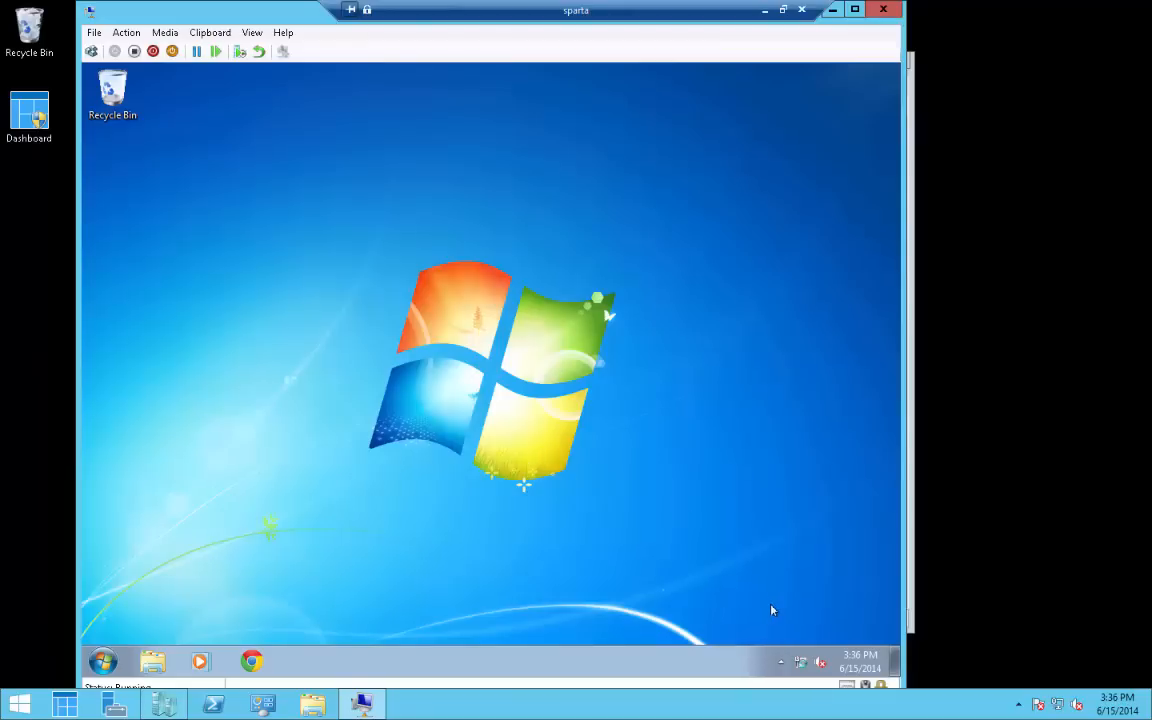
pyautogui.click(781, 662)
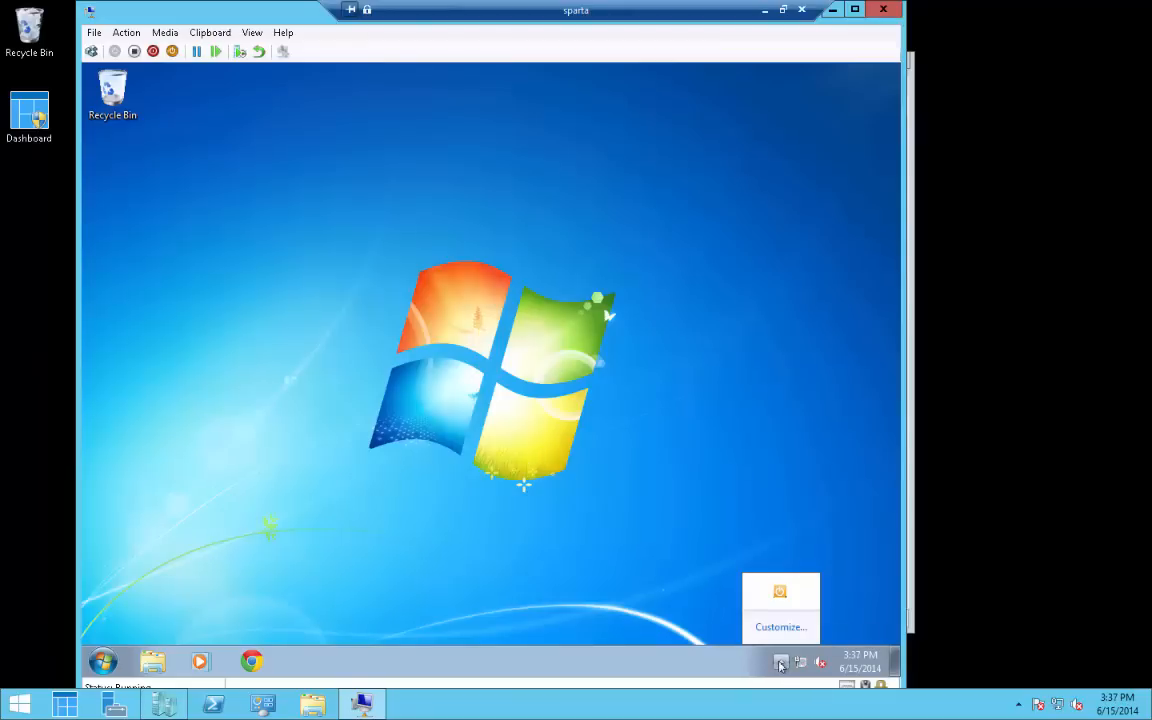
pyautogui.rightClick(781, 595)
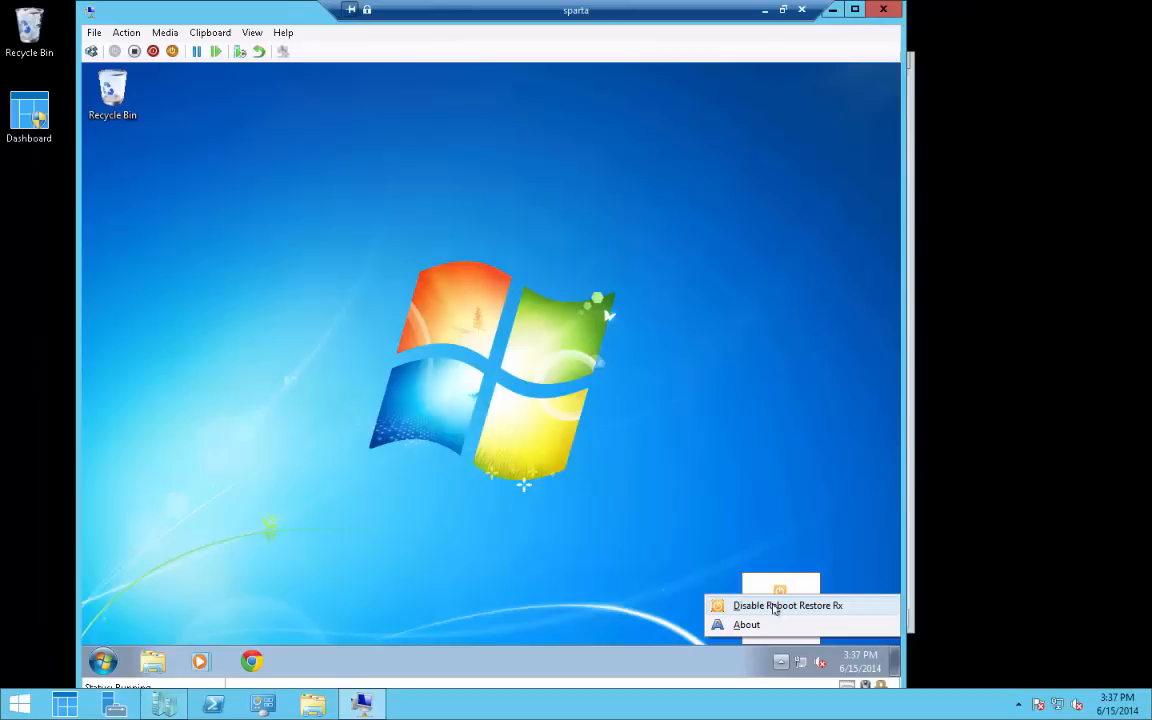
pyautogui.click(670, 590)
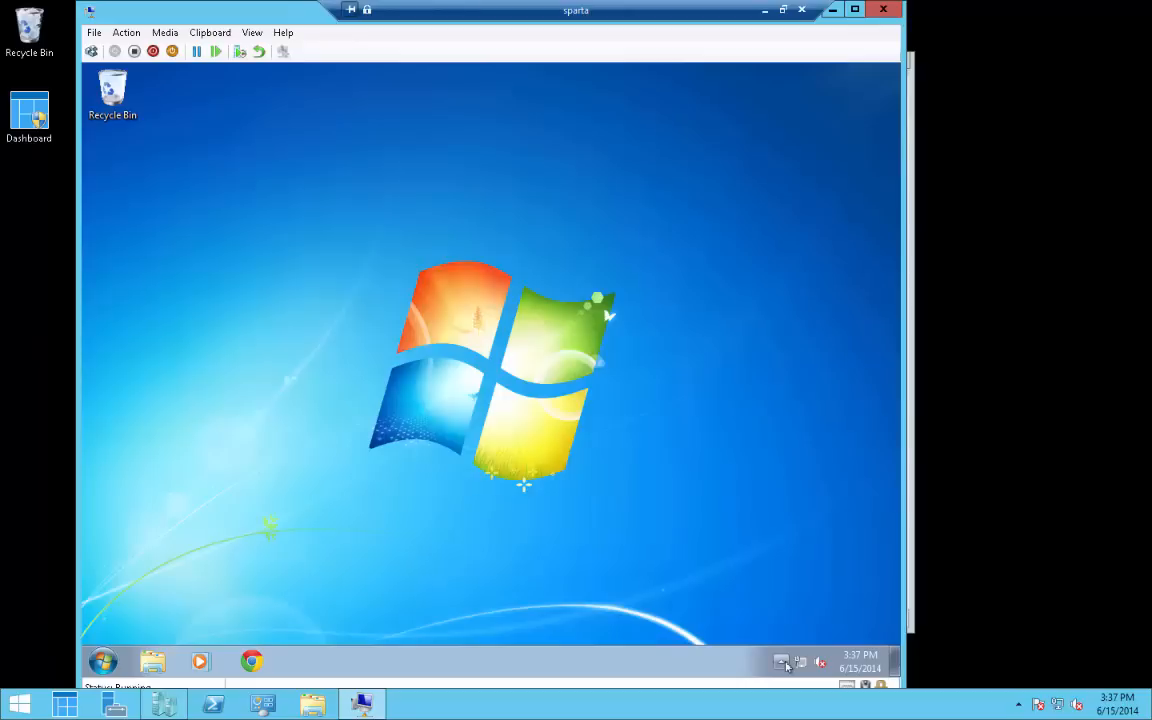
pyautogui.click(784, 664)
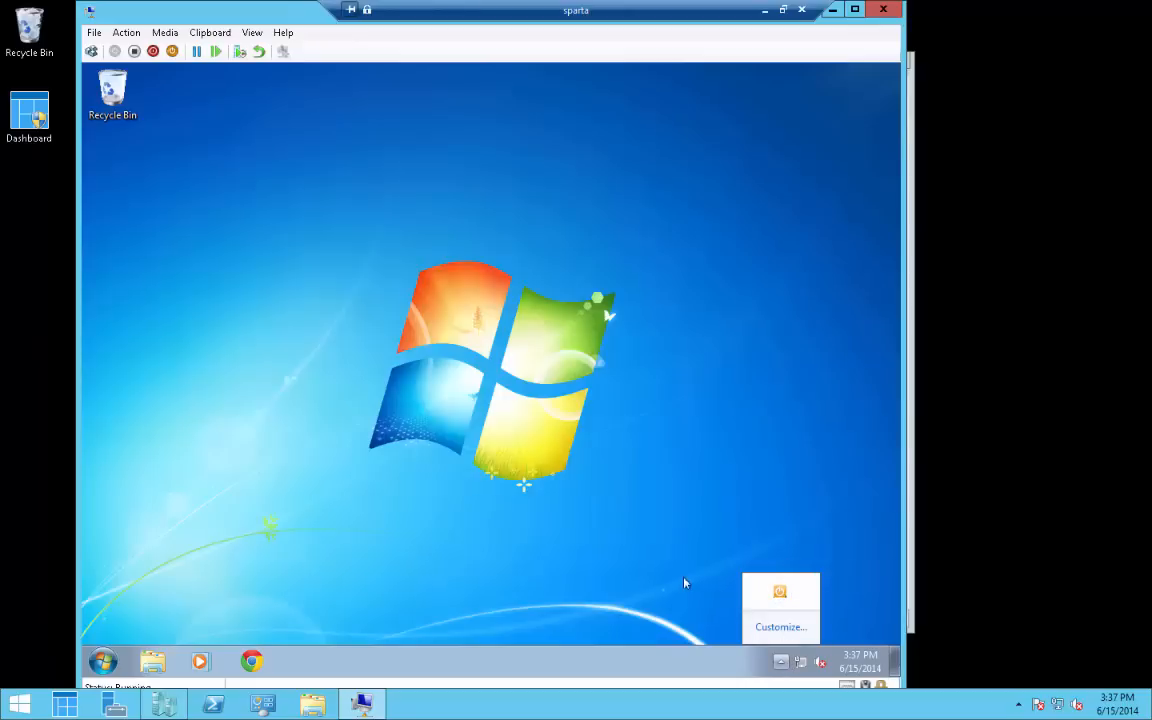
pyautogui.click(685, 583)
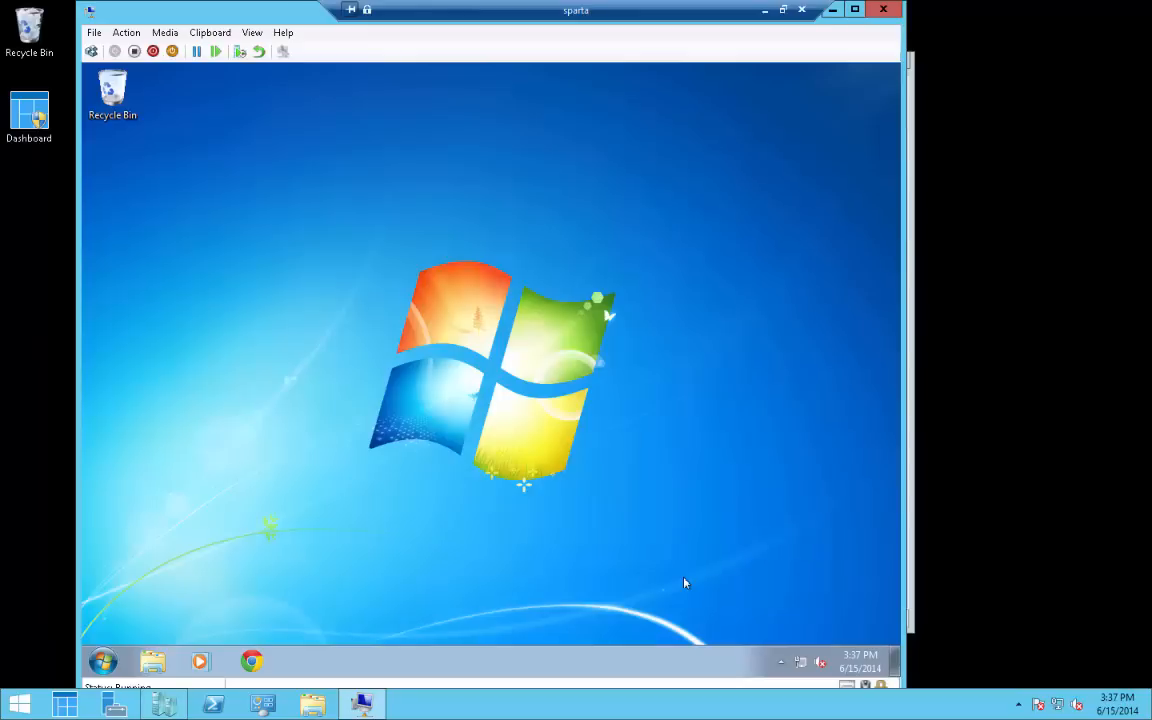
pyautogui.click(779, 665)
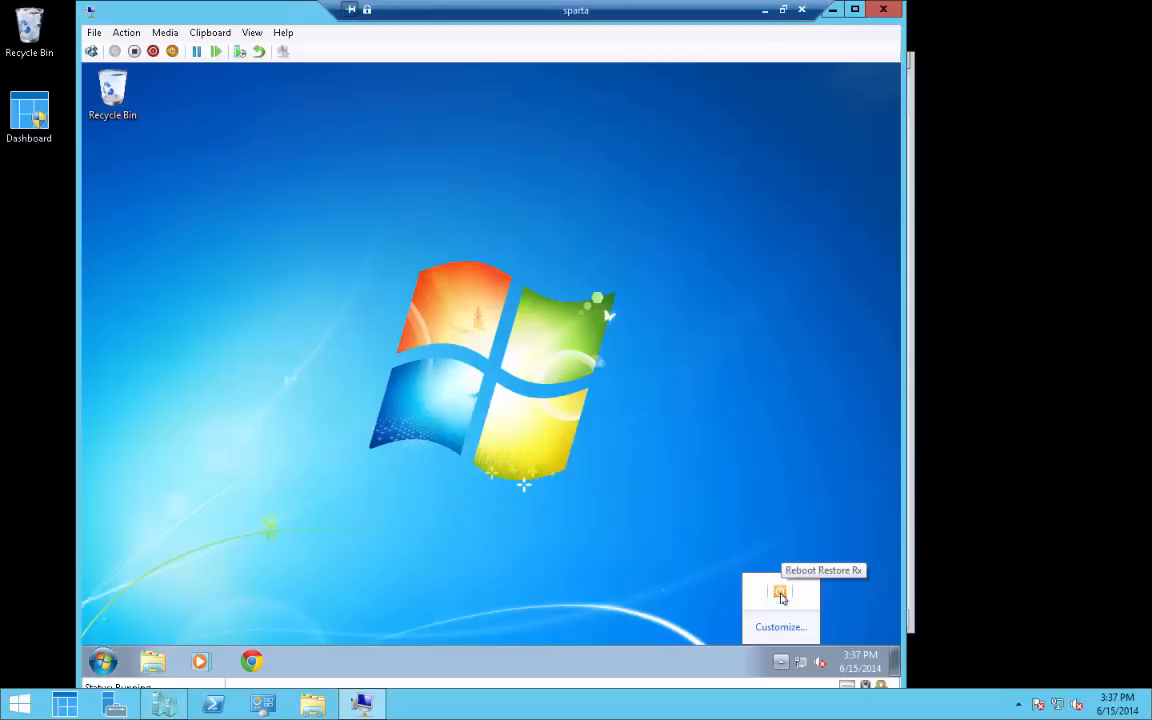
pyautogui.rightClick(781, 594)
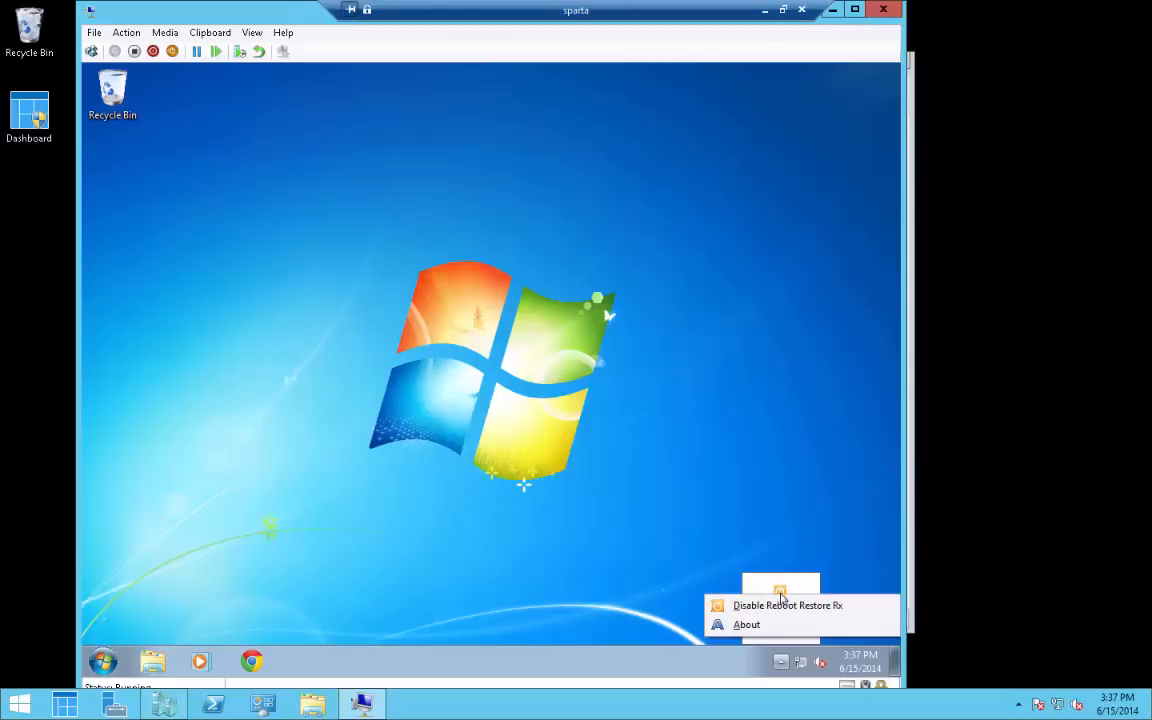
pyautogui.click(687, 565)
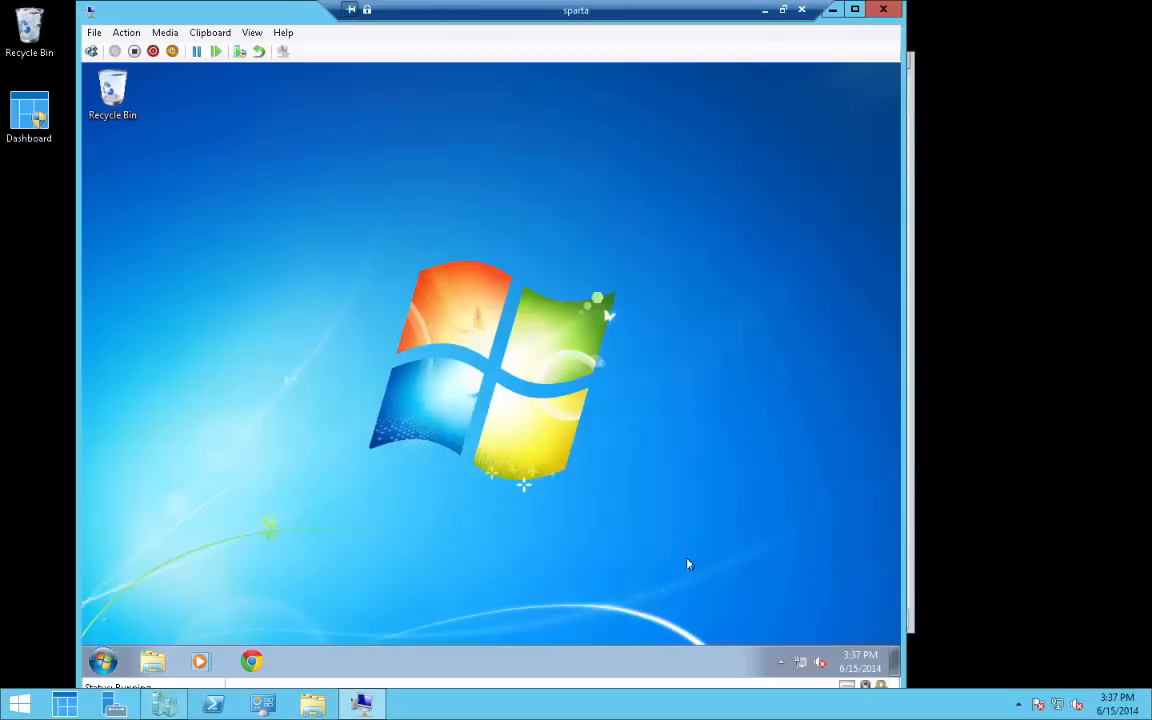
pyautogui.click(781, 662)
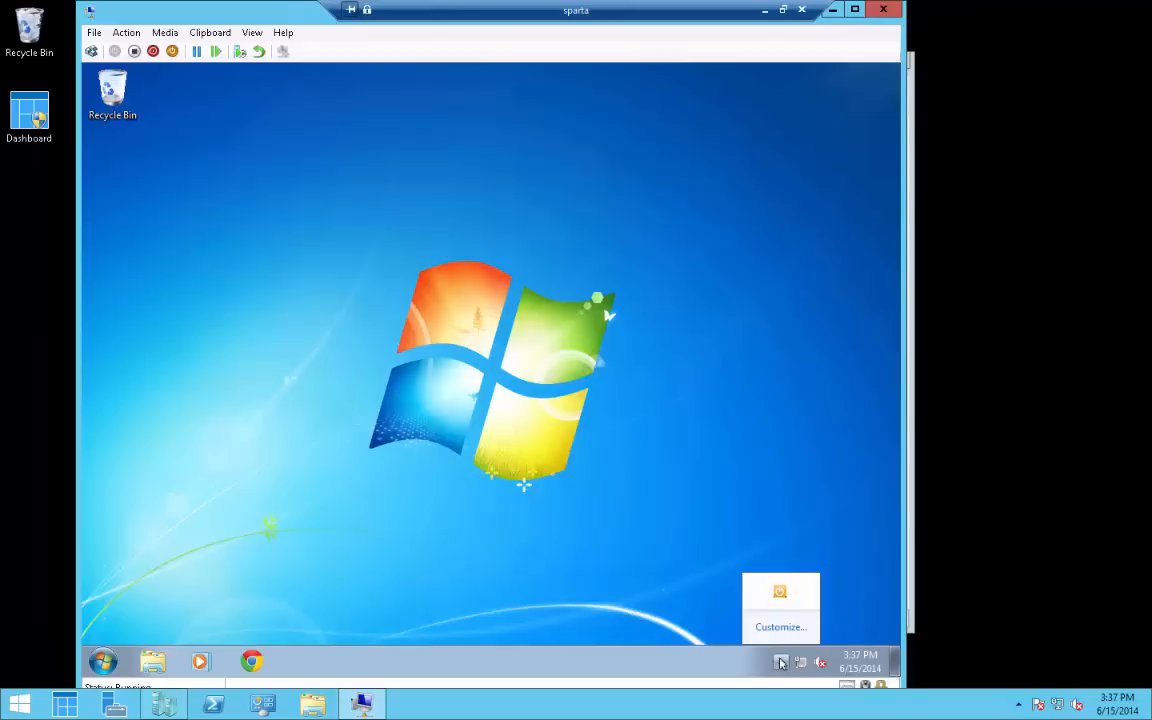
pyautogui.click(652, 597)
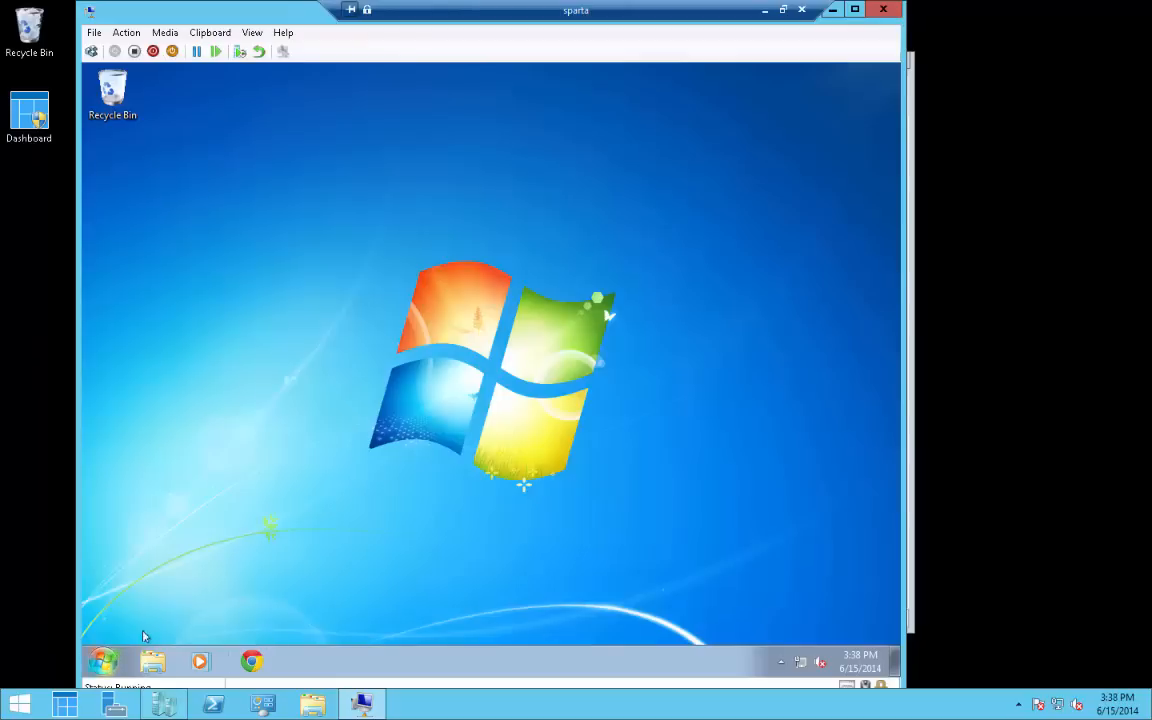
# Launch Registry Editor via a 'regedit' Start search and approve the administrator prompt
pyautogui.click(103, 659)
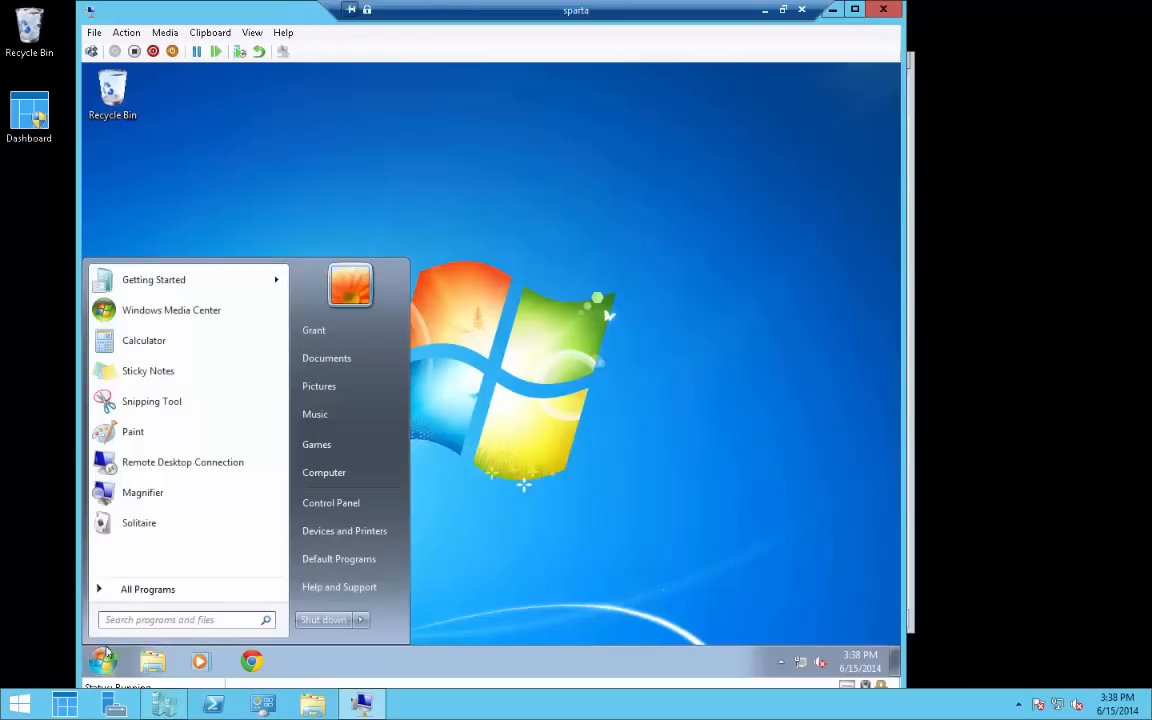
pyautogui.write('regedit')
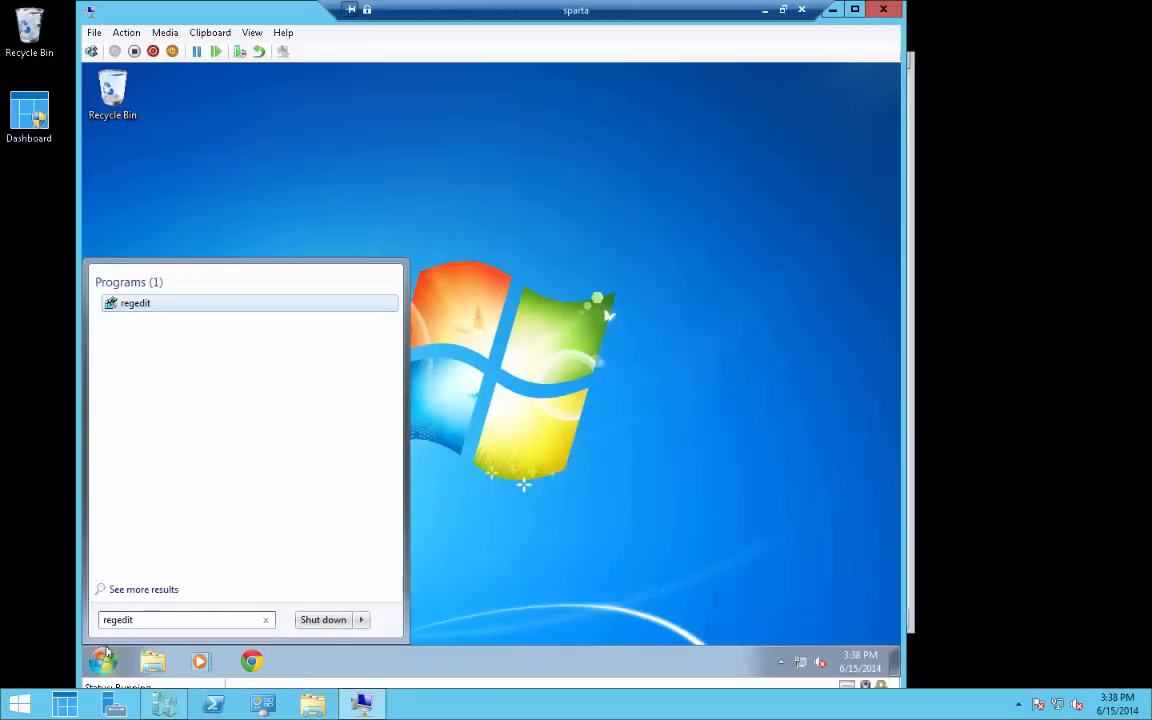
pyautogui.press('Return')
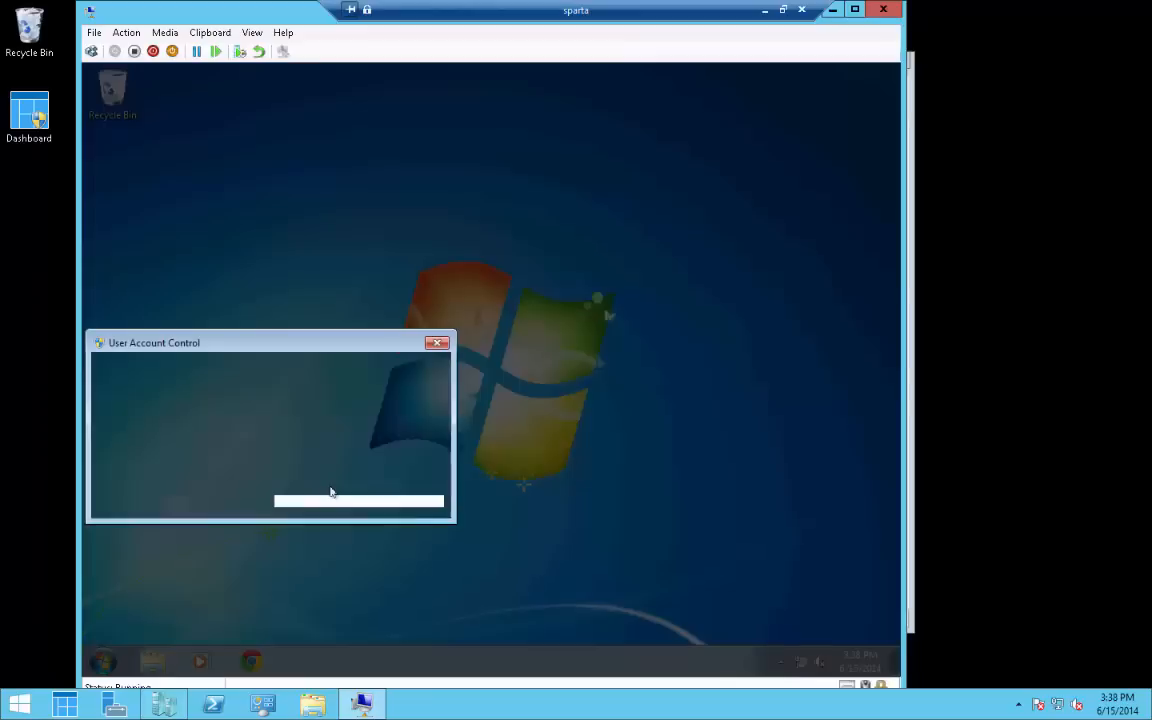
pyautogui.click(338, 467)
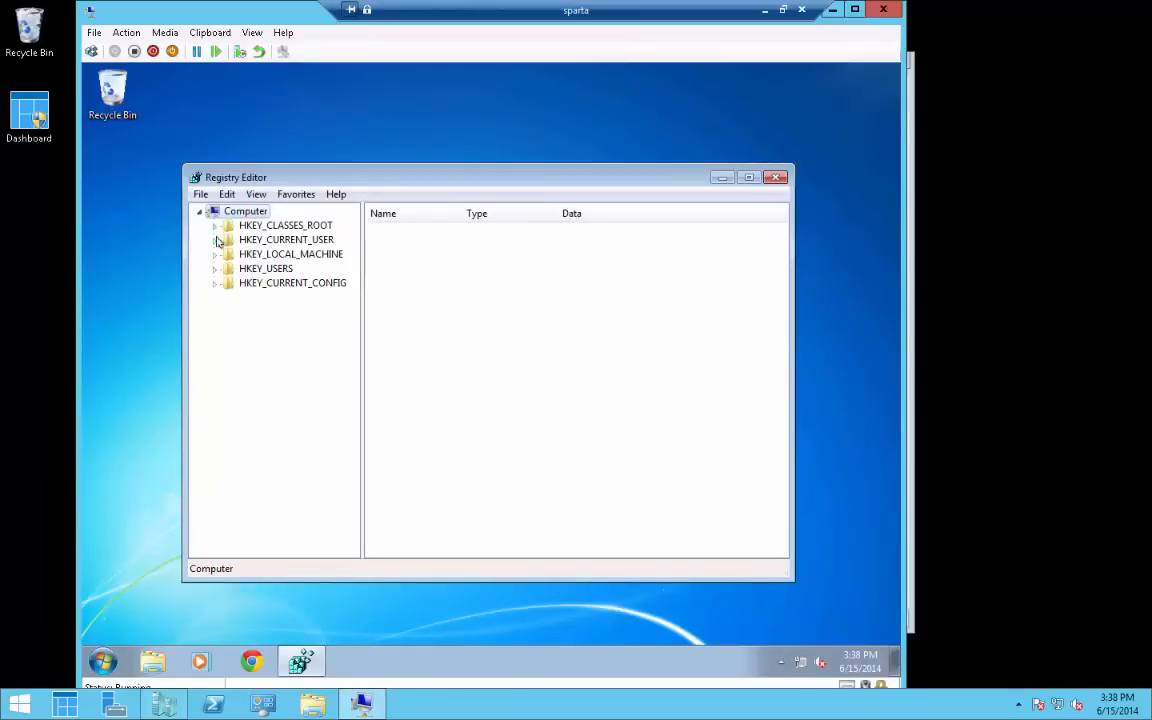
# Delete the ColorTable00 value from HKEY_CURRENT_USER\Console
pyautogui.click(214, 240)
pyautogui.click(258, 270)
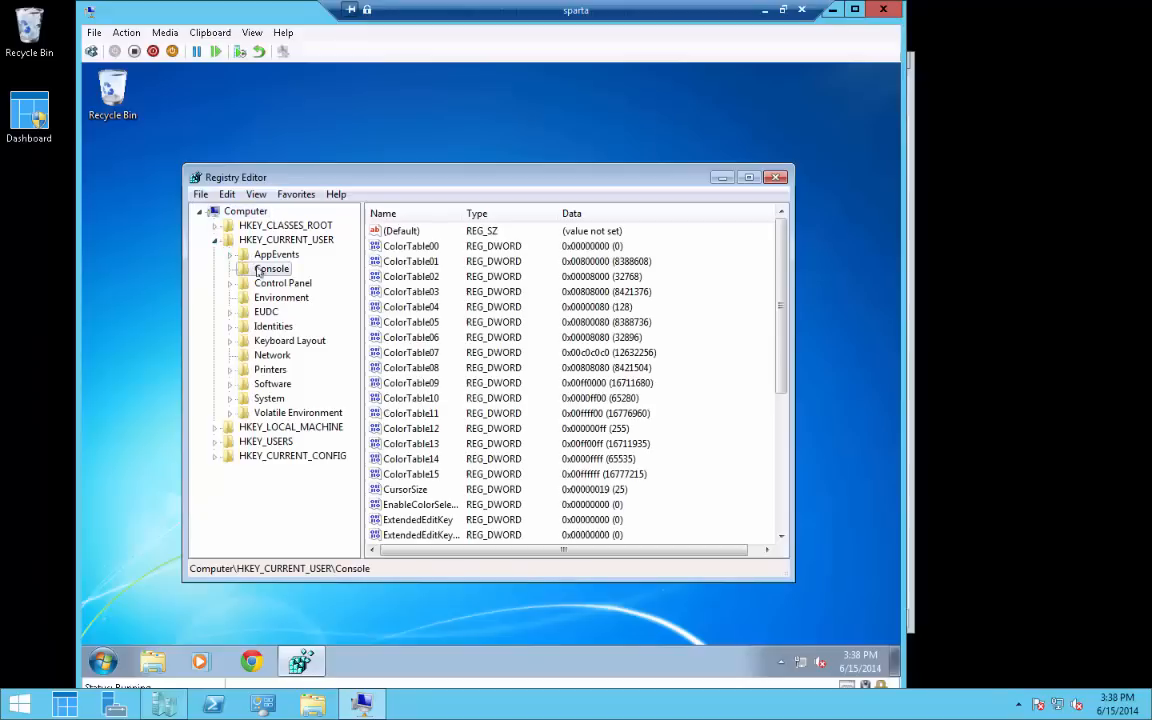
pyautogui.click(432, 247)
pyautogui.rightClick(432, 247)
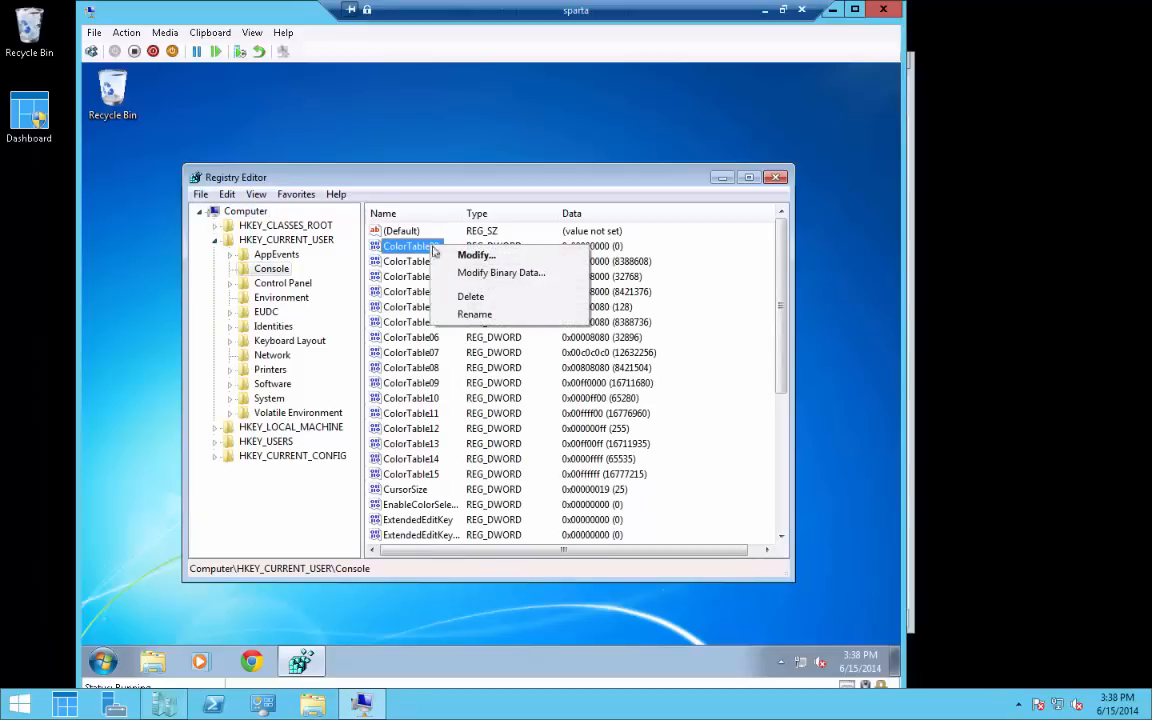
pyautogui.click(474, 295)
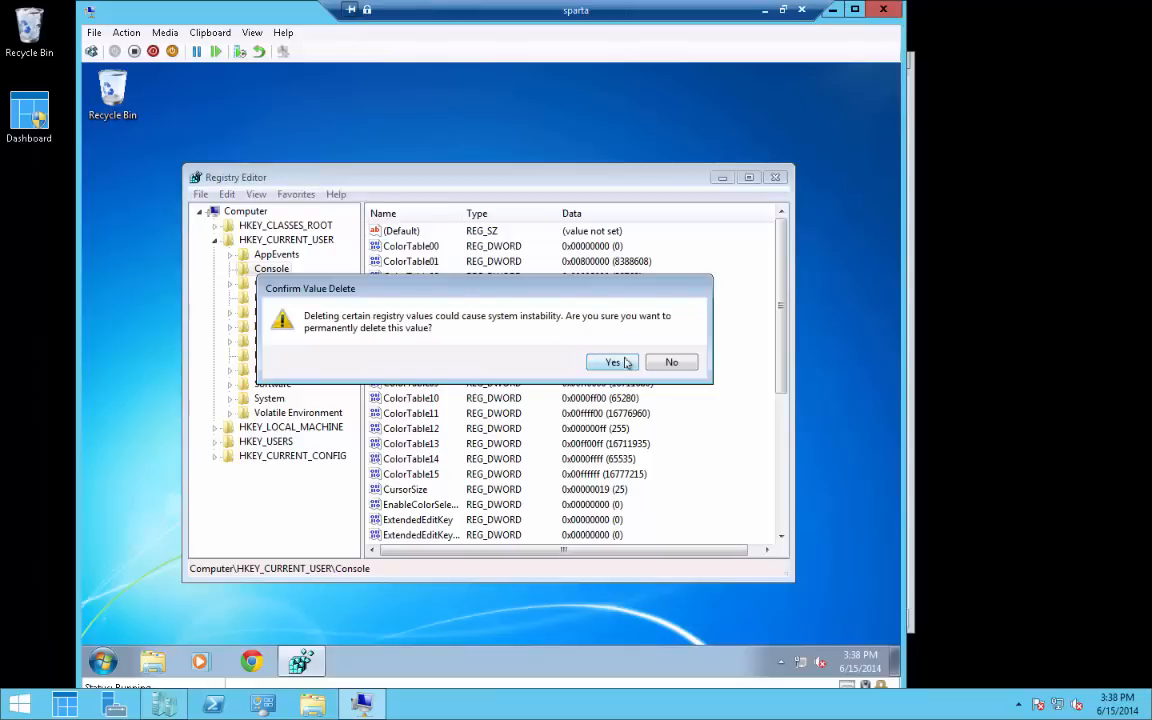
pyautogui.click(615, 363)
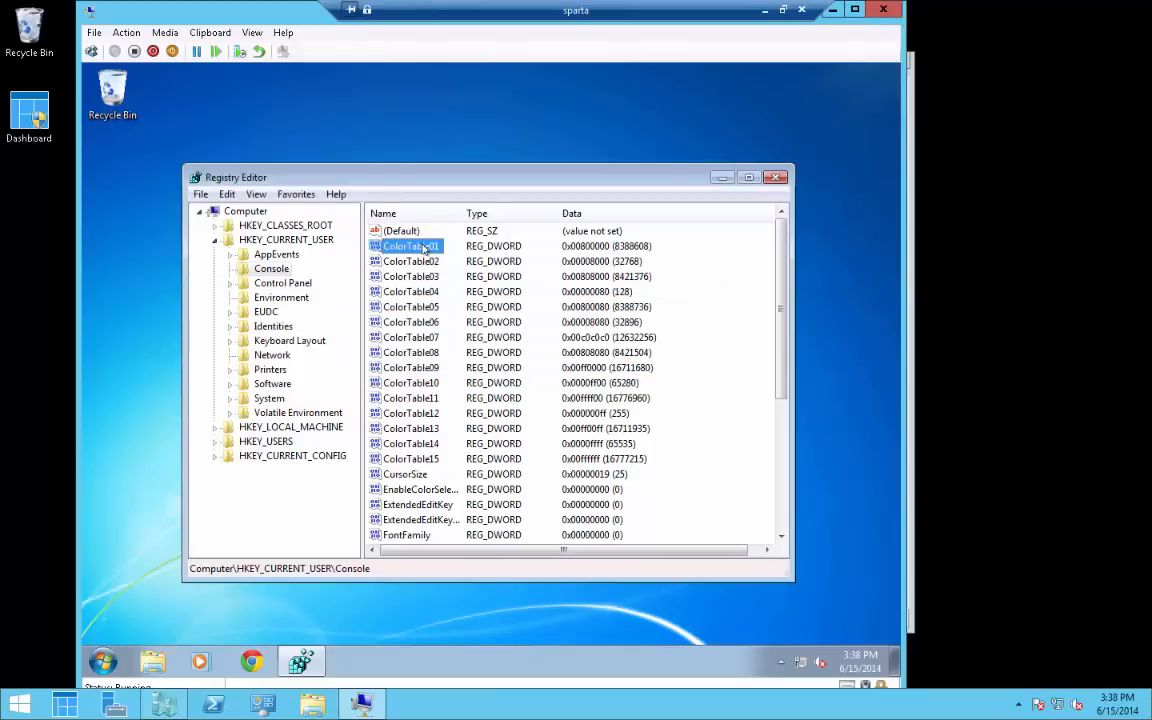
# Rename the ColorTable01 value, then close Registry Editor
pyautogui.rightClick(425, 247)
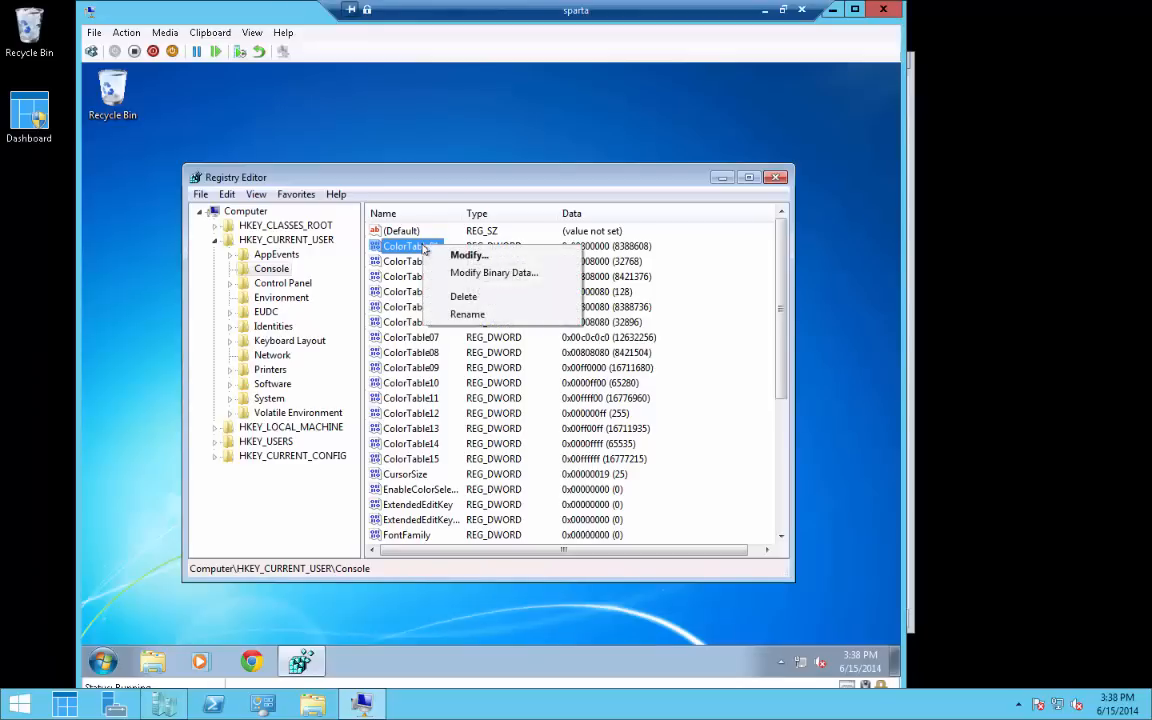
pyautogui.click(472, 311)
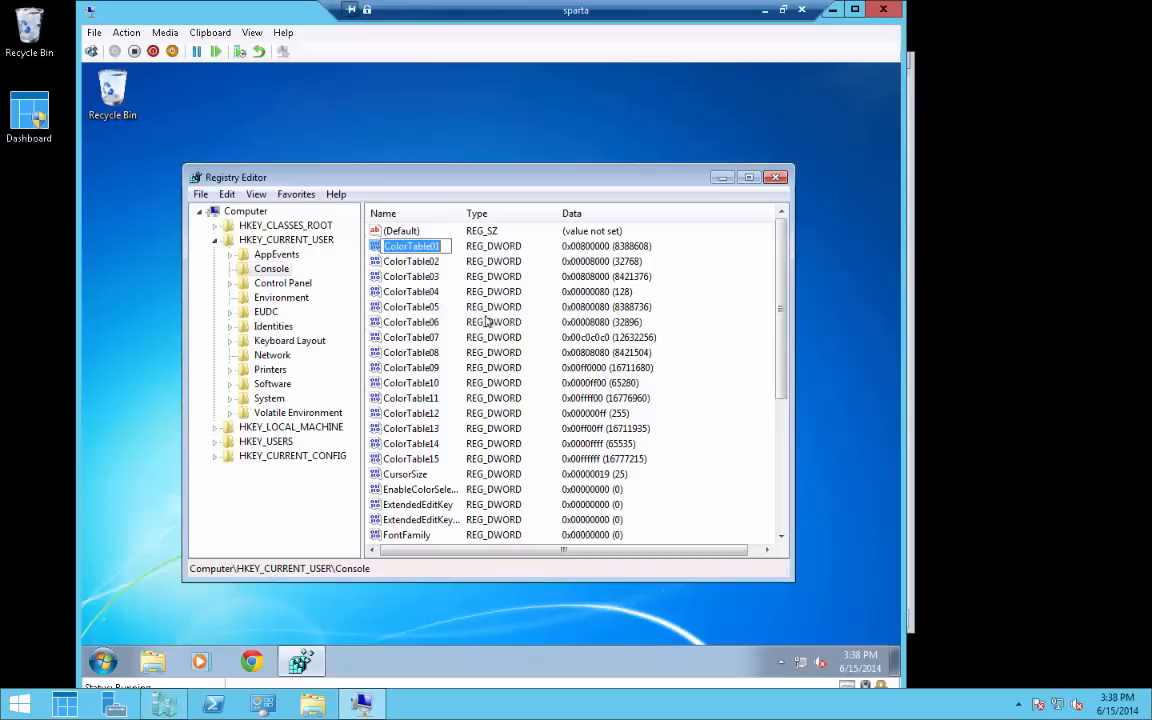
pyautogui.press('BackSpace')
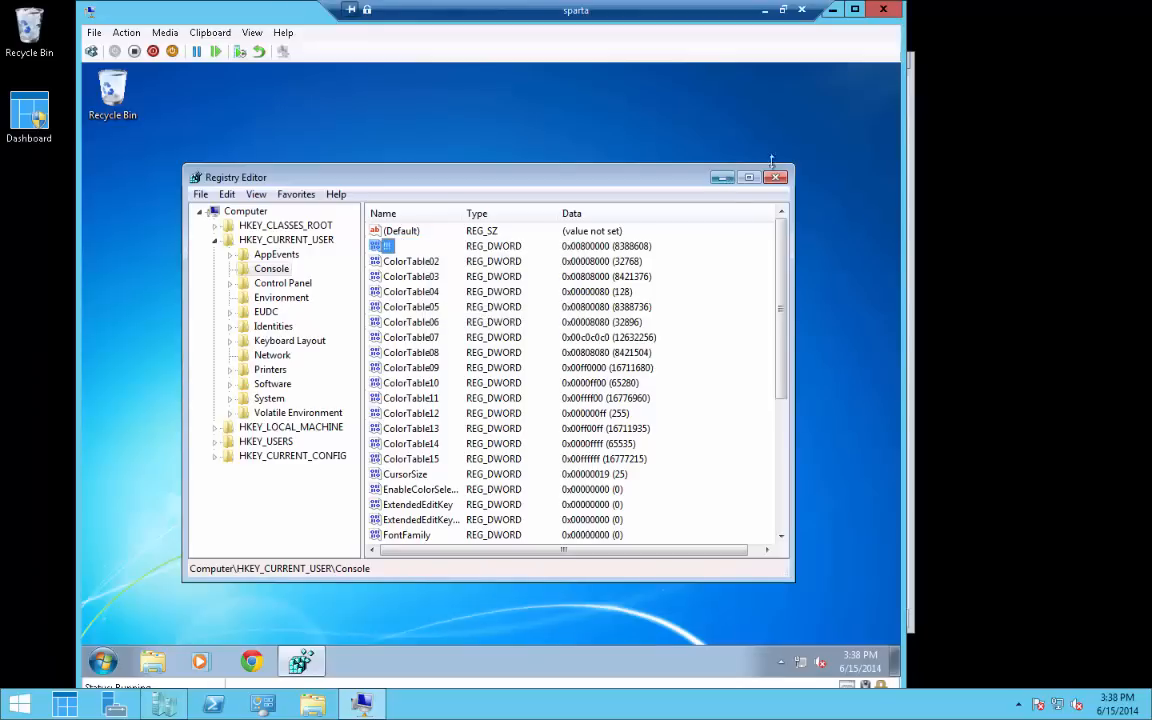
pyautogui.click(775, 177)
# In Chrome, search 'adblock', open adblockplus.org and add the Adblock Plus extension
pyautogui.click(251, 661)
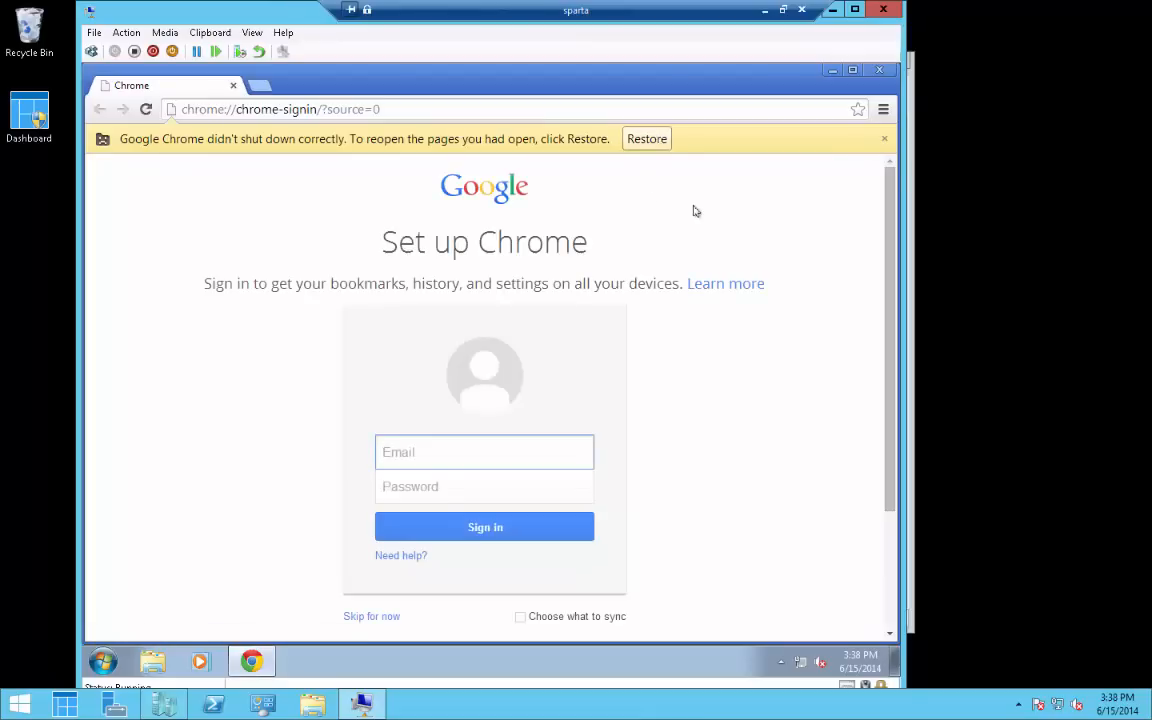
pyautogui.click(754, 103)
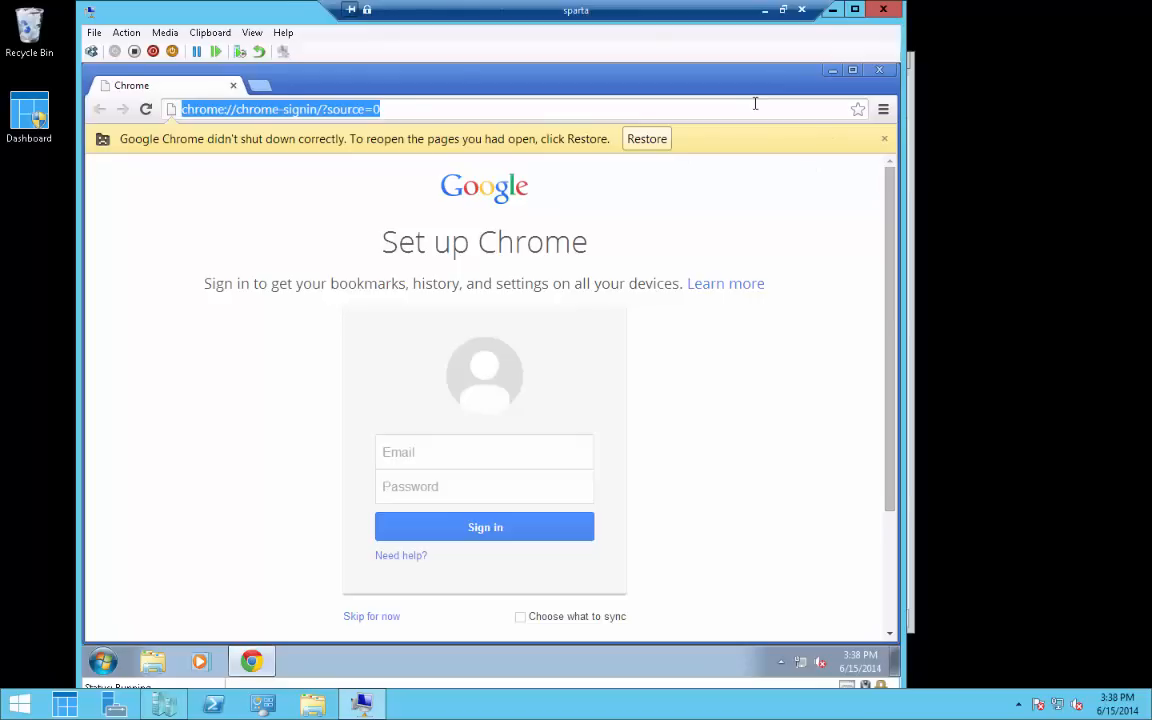
pyautogui.write('adblock')
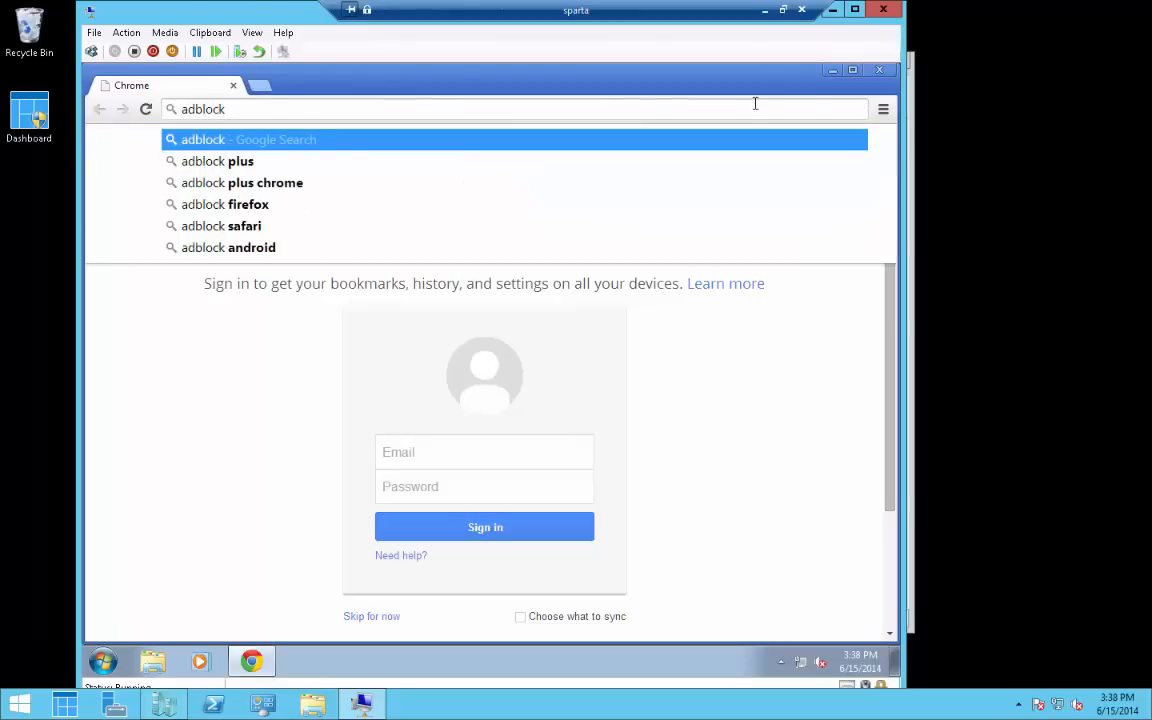
pyautogui.press('Down')
pyautogui.press('Return')
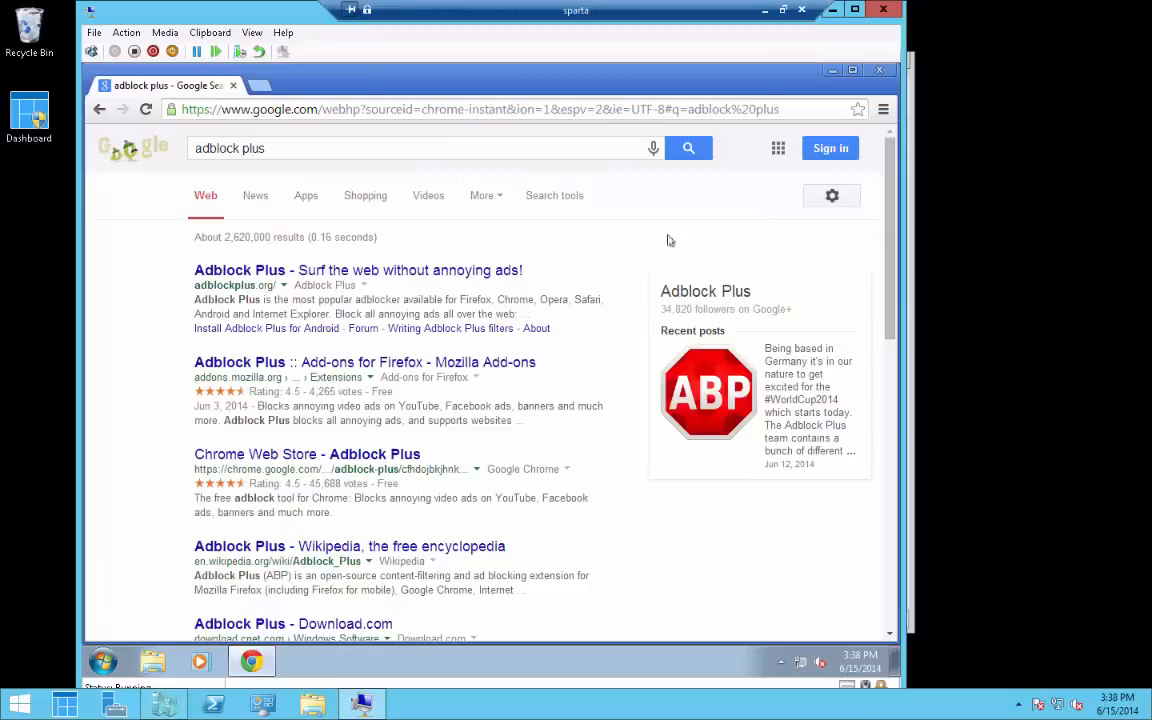
pyautogui.click(367, 281)
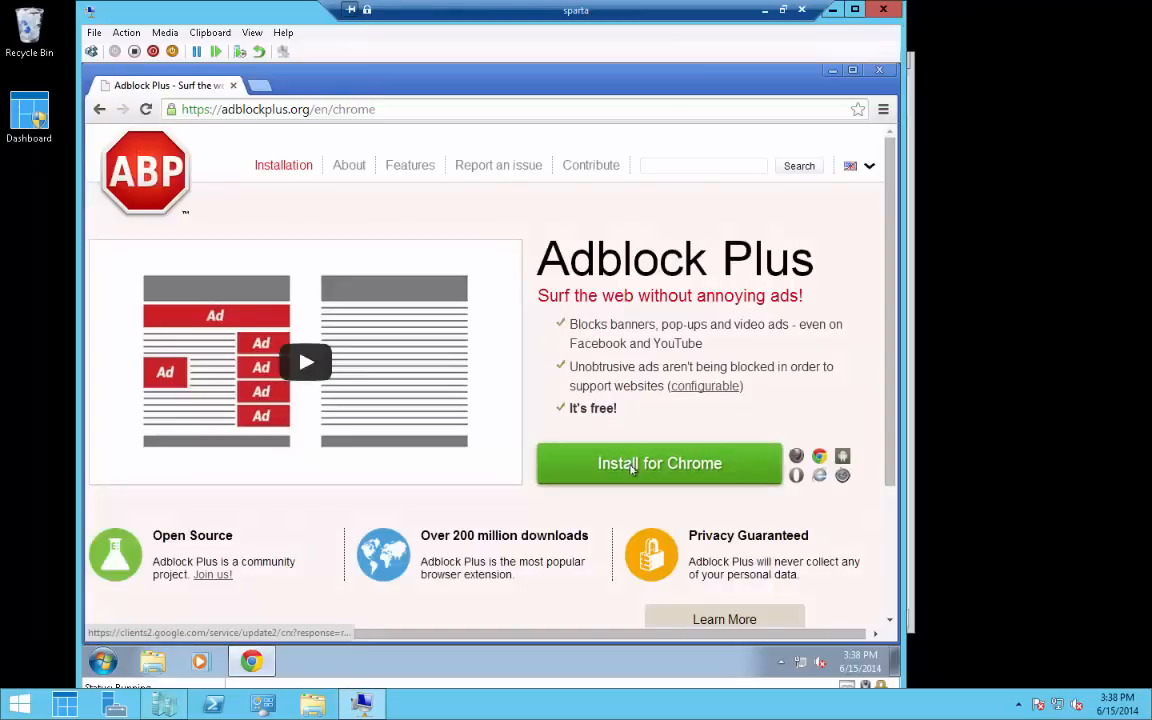
pyautogui.click(632, 468)
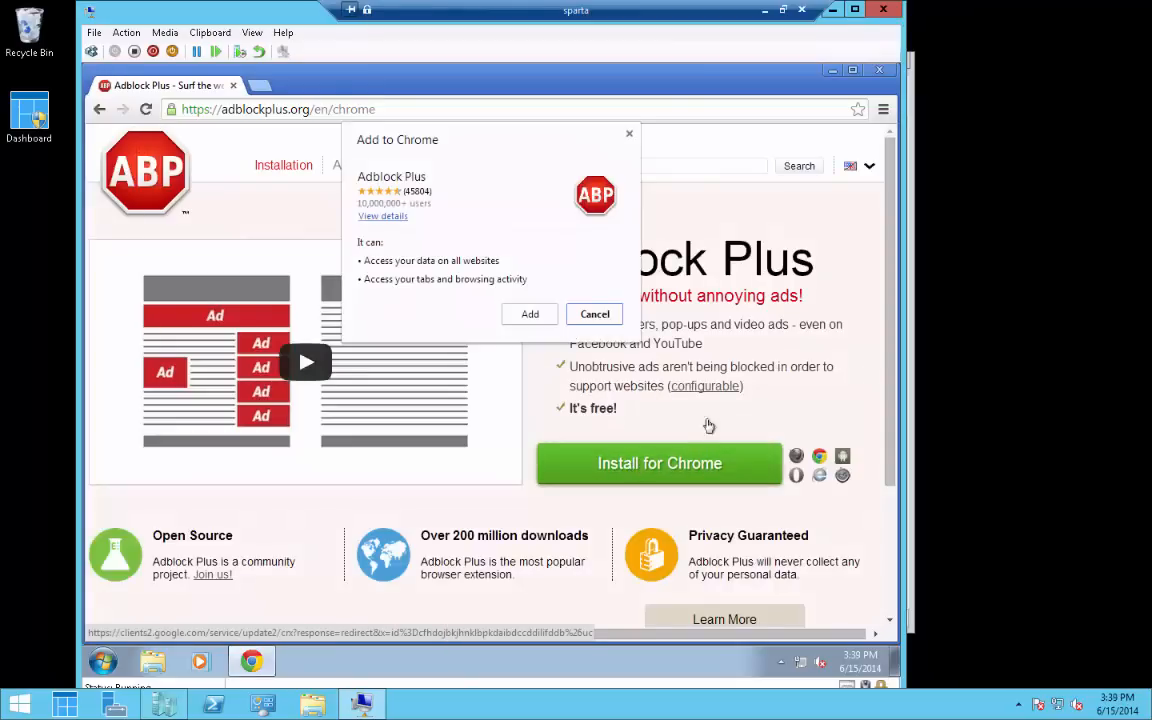
pyautogui.click(529, 315)
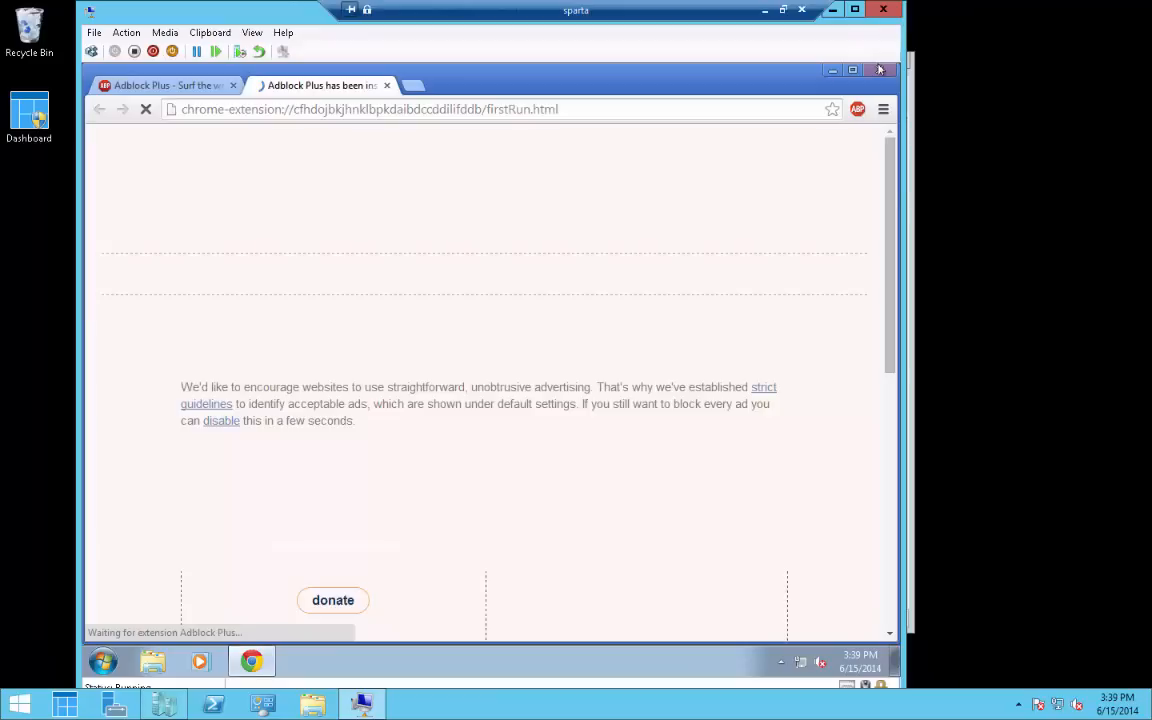
# Close Chrome and create a 'New Text Document' on the desktop with its default name
pyautogui.hotkey('alt', 'F4')
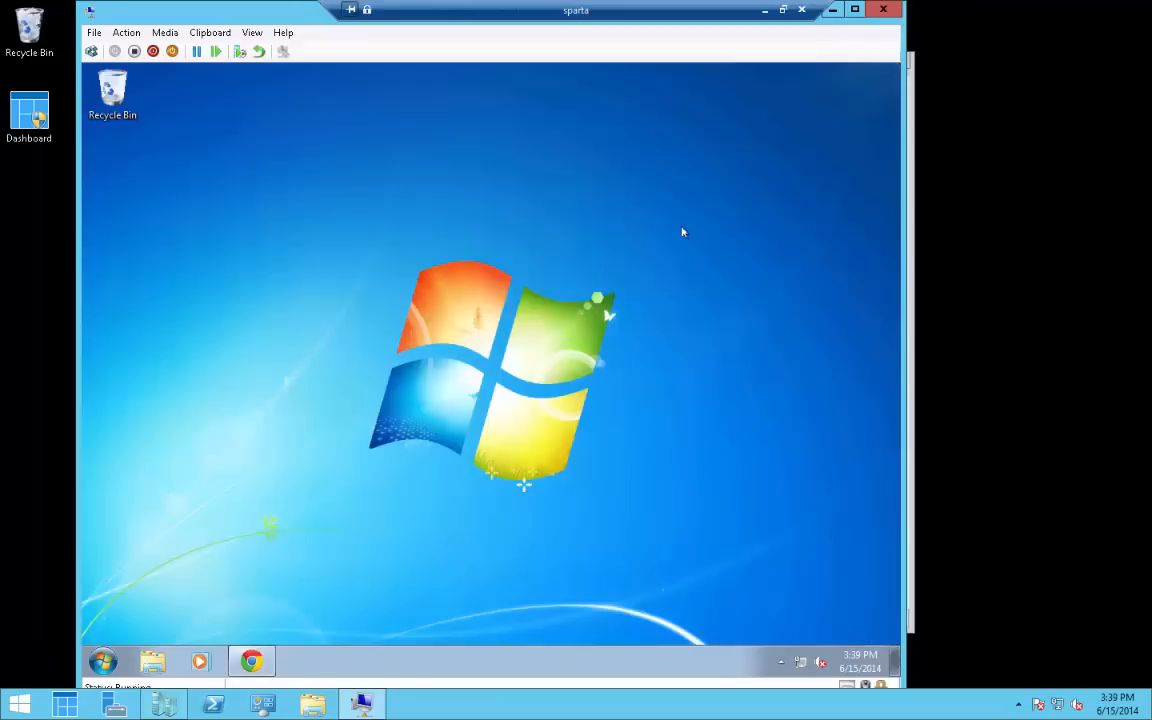
pyautogui.rightClick(450, 189)
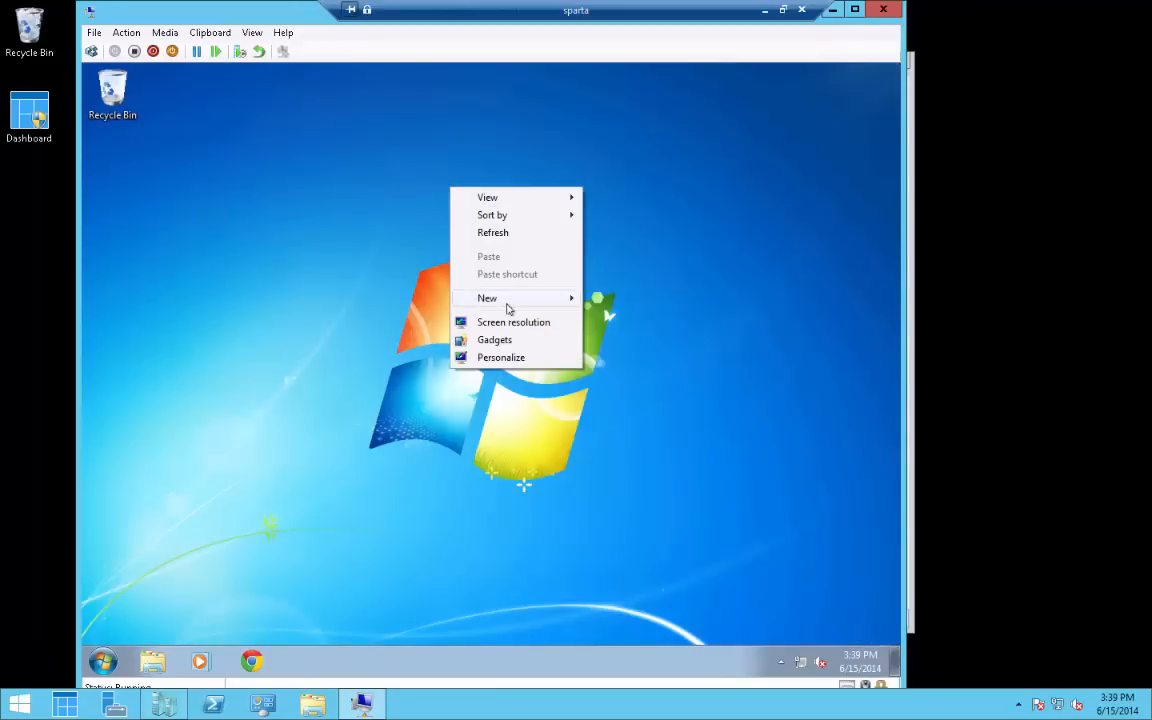
pyautogui.moveTo(572, 300)
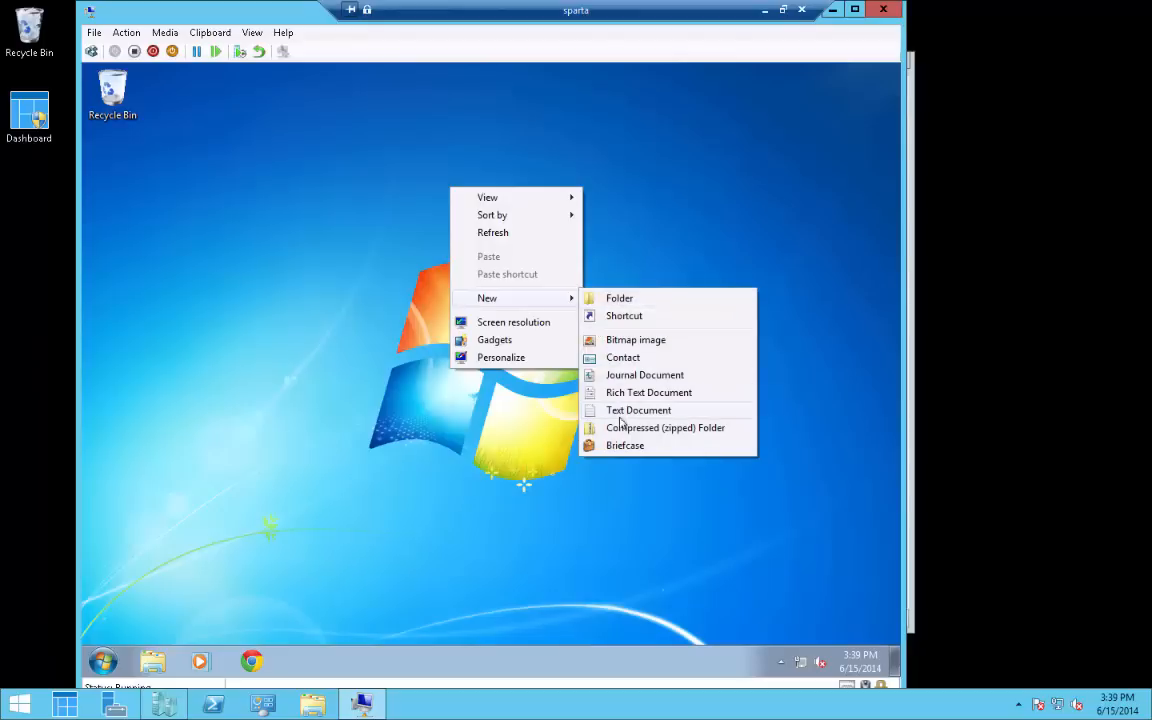
pyautogui.click(619, 416)
pyautogui.press('Return')
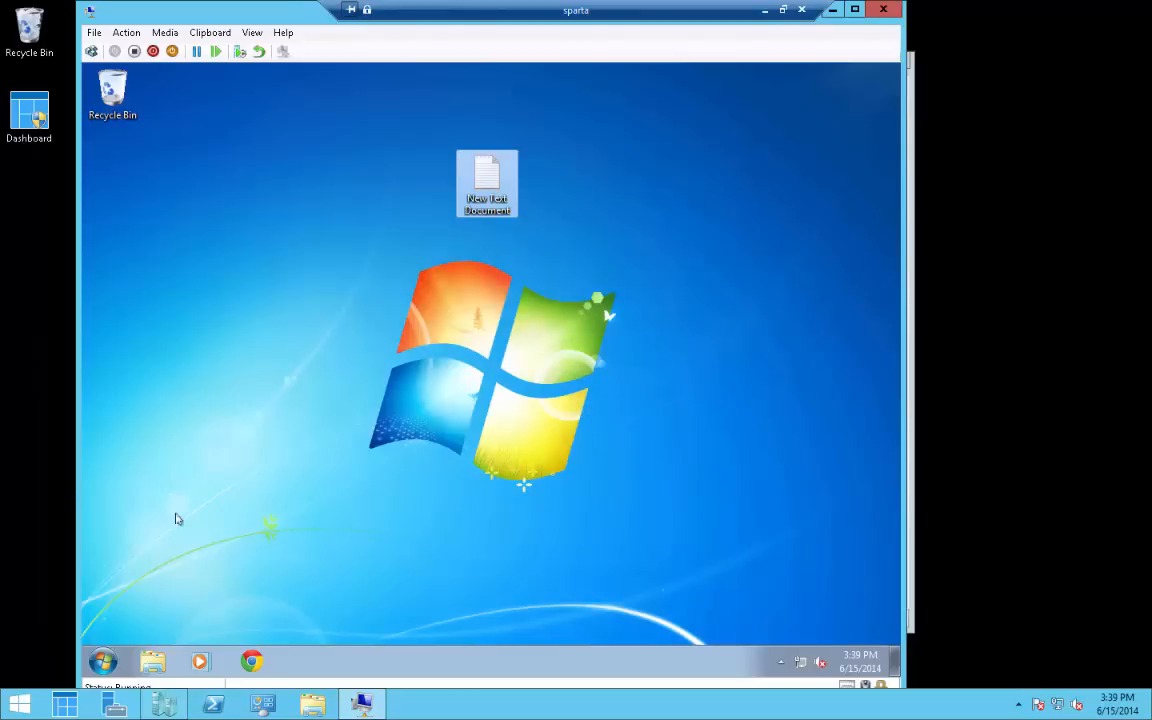
pyautogui.click(103, 663)
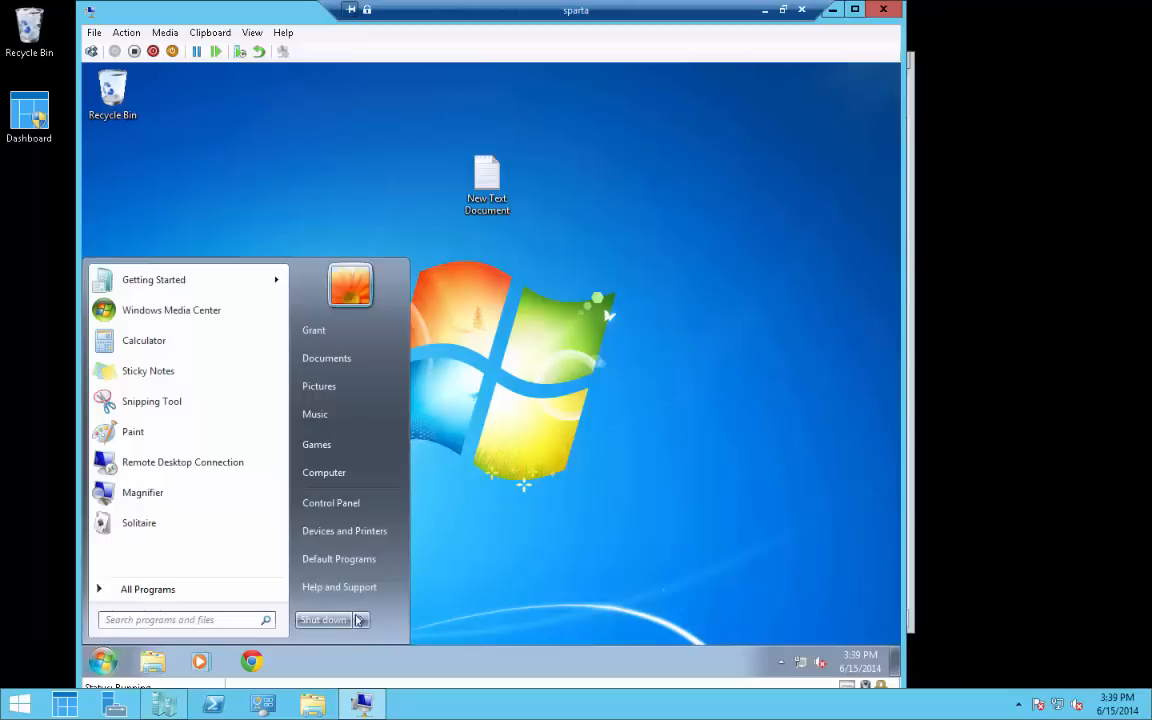
# Restart the Windows 7 virtual machine from the Start menu's Shut down submenu
pyautogui.moveTo(361, 619)
pyautogui.click(418, 601)
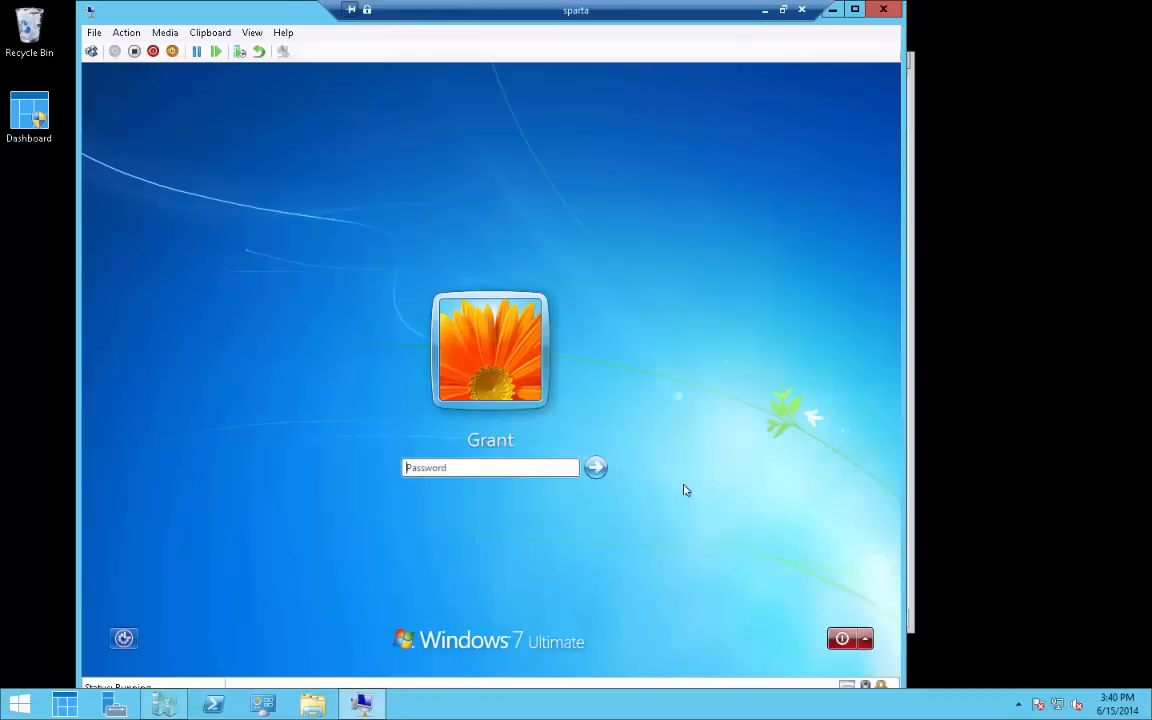
# Log back in with the account password and close the reopened Chrome window, now without Adblock Plus
pyautogui.write('••••••••')
pyautogui.press('BackSpace')
pyautogui.press('BackSpace')
pyautogui.press('BackSpace')
pyautogui.press('BackSpace')
pyautogui.press('BackSpace')
pyautogui.press('BackSpace')
pyautogui.press('BackSpace')
pyautogui.press('BackSpace')
pyautogui.write('••••')
pyautogui.press('Return')
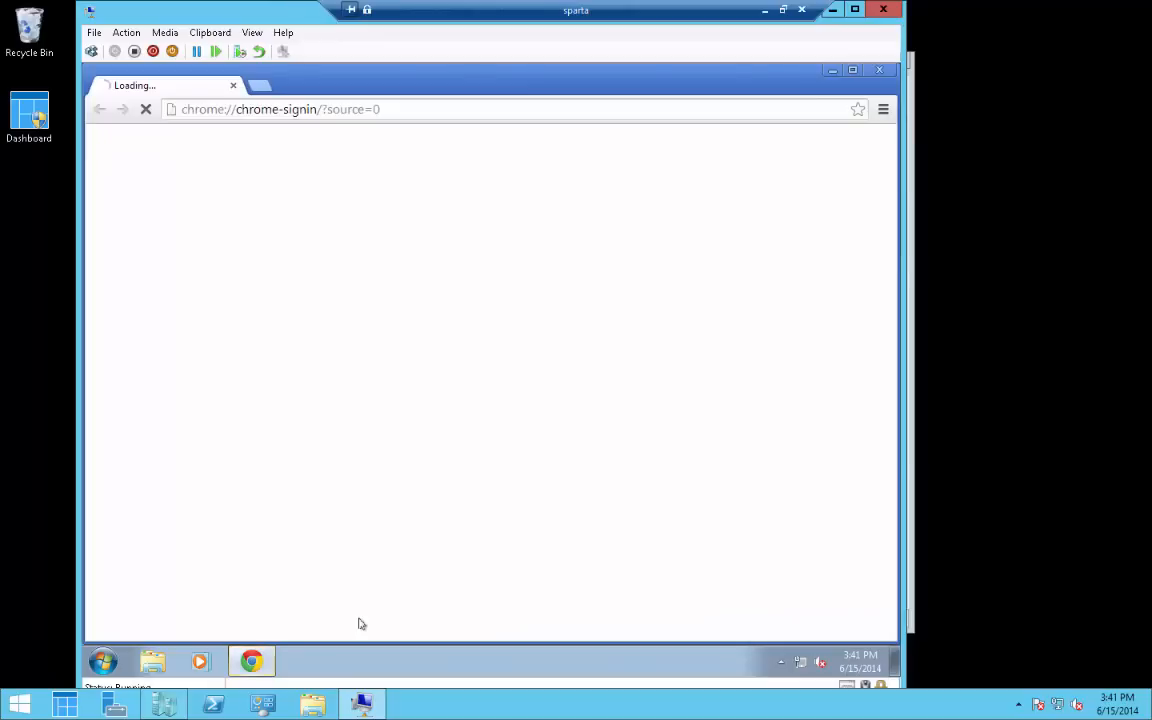
pyautogui.click(877, 70)
# Launch Registry Editor via a 'regedit' Start menu search and approve the UAC prompt
pyautogui.click(114, 705)
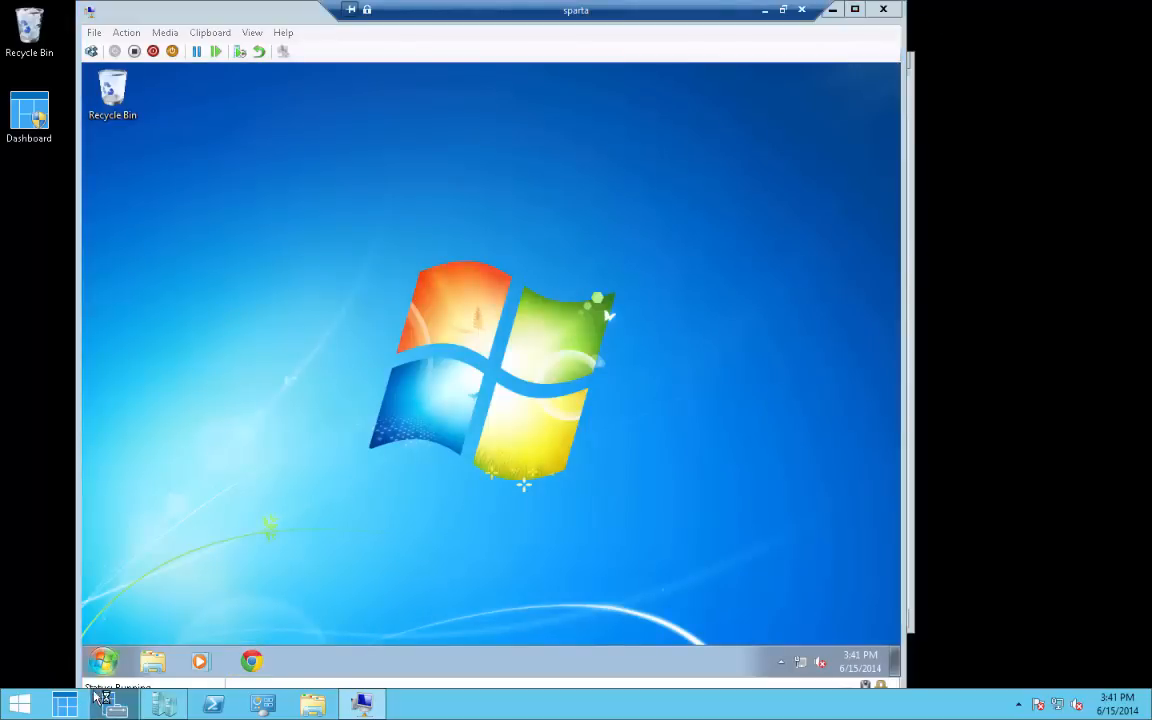
pyautogui.click(104, 663)
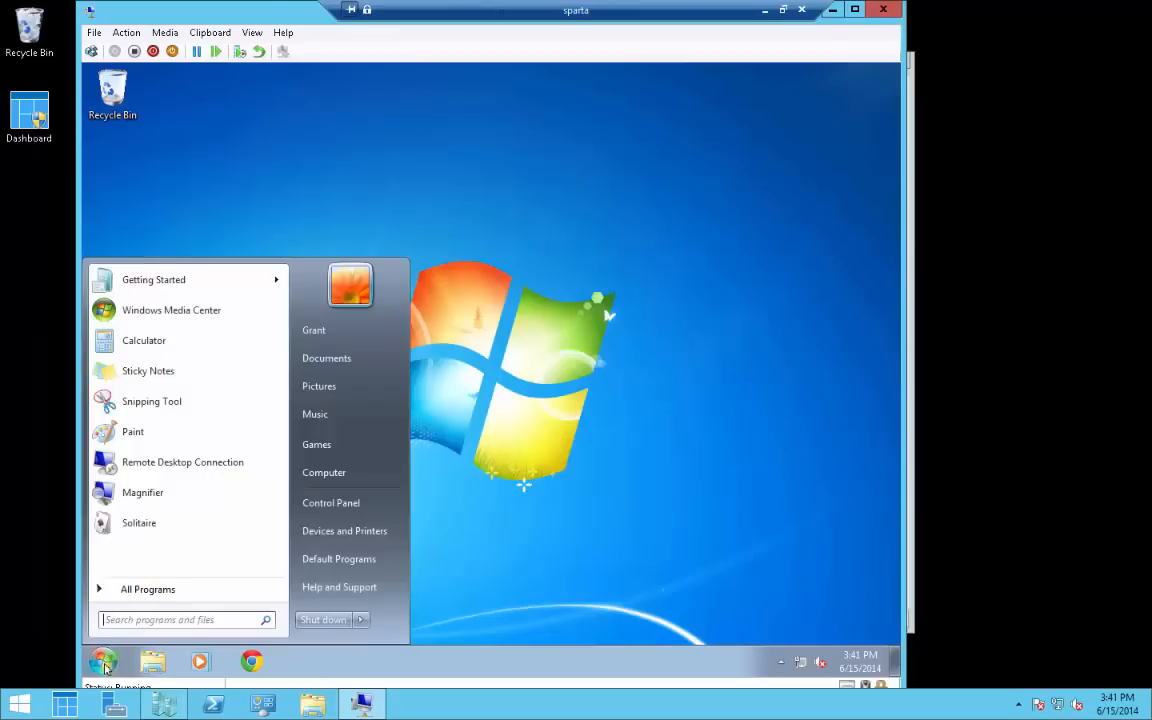
pyautogui.write('reg')
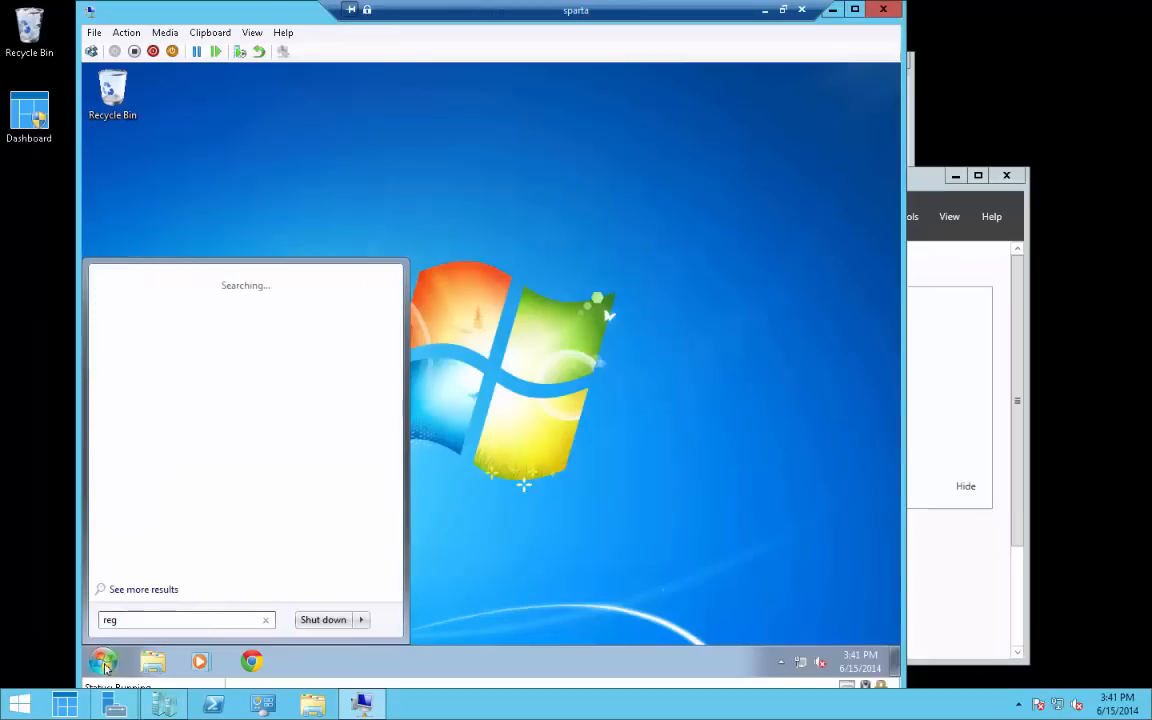
pyautogui.write('edit')
pyautogui.press('Return')
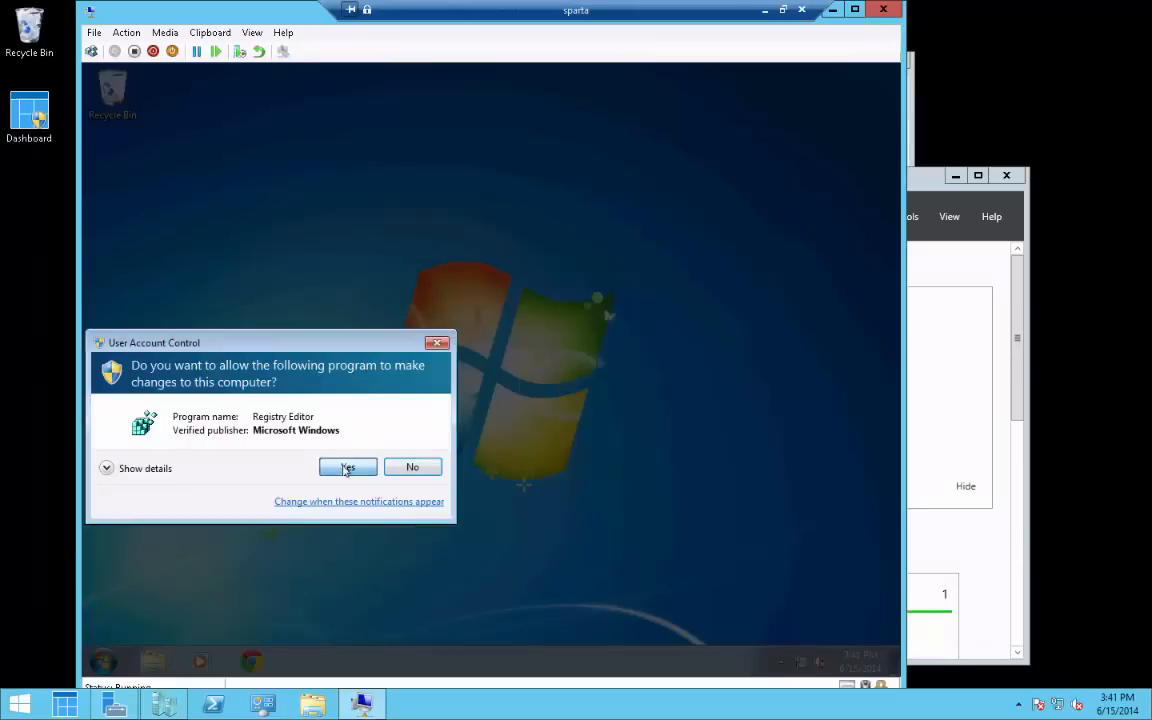
pyautogui.click(347, 468)
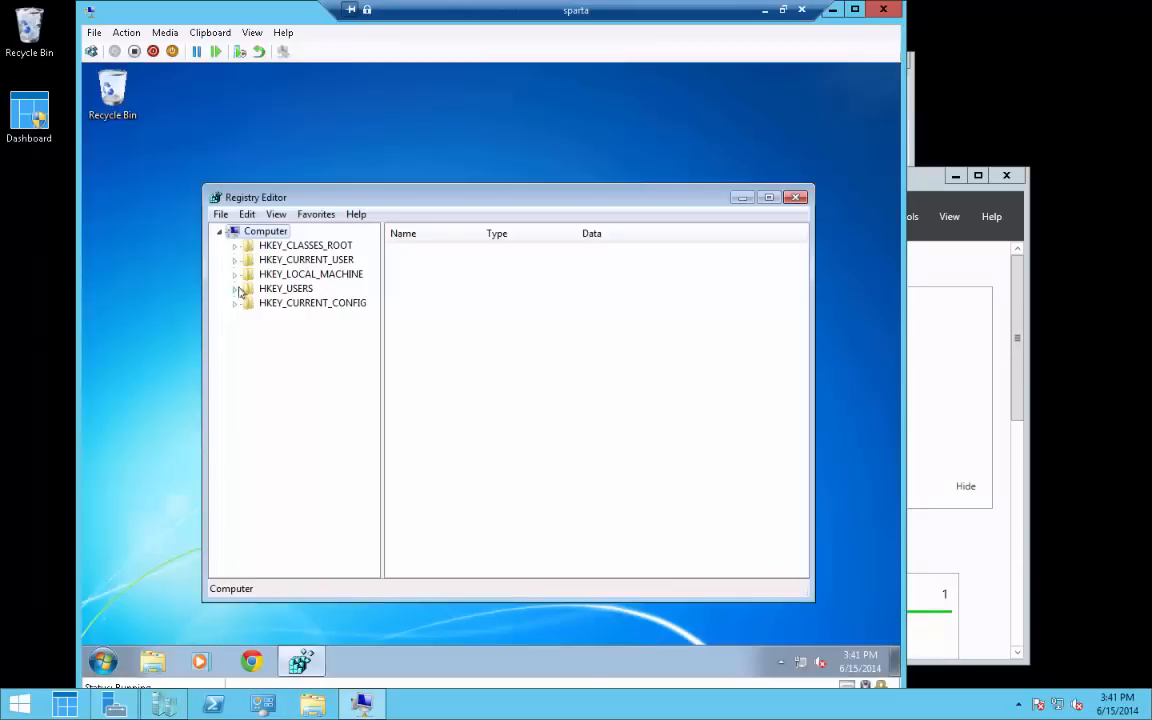
# Check that HKEY_CURRENT_USER\Console shows ColorTable00 and ColorTable01, then close Registry Editor
pyautogui.click(235, 260)
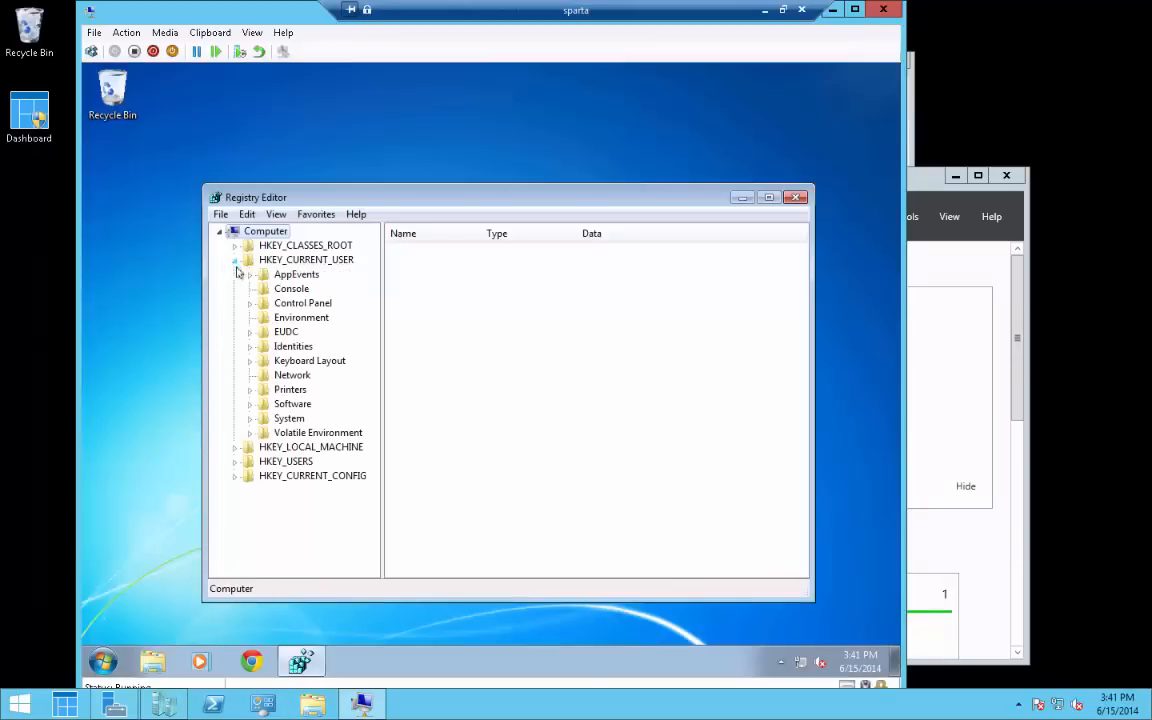
pyautogui.click(291, 288)
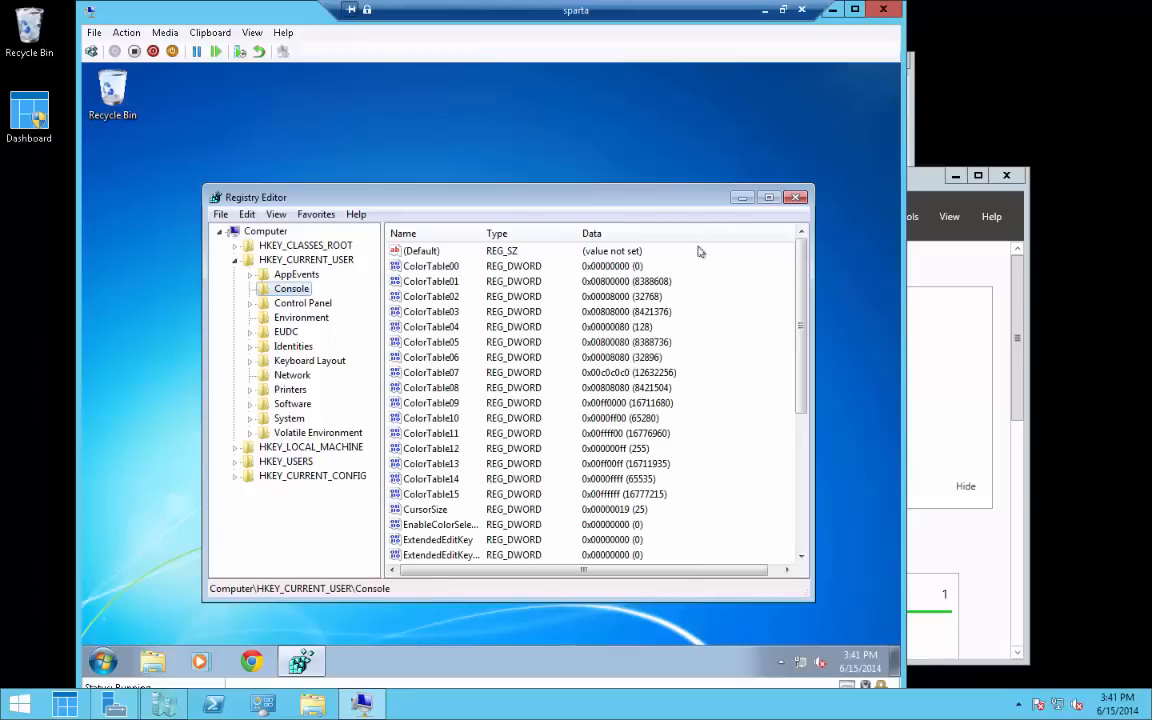
pyautogui.click(797, 197)
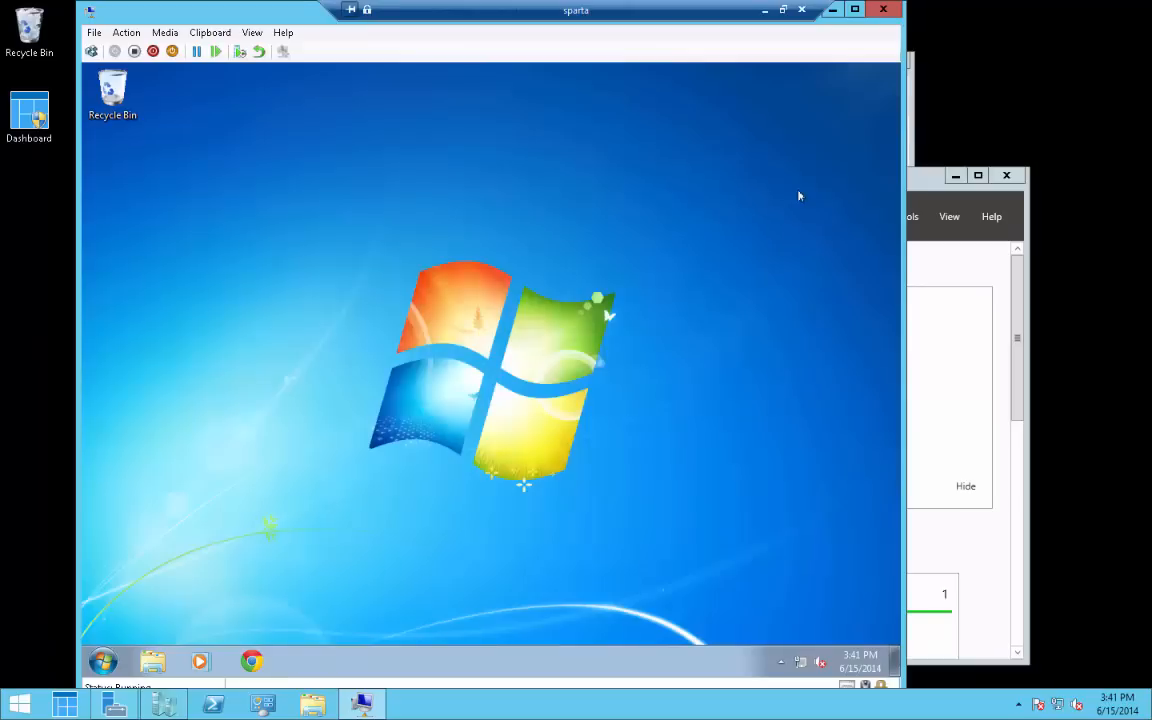